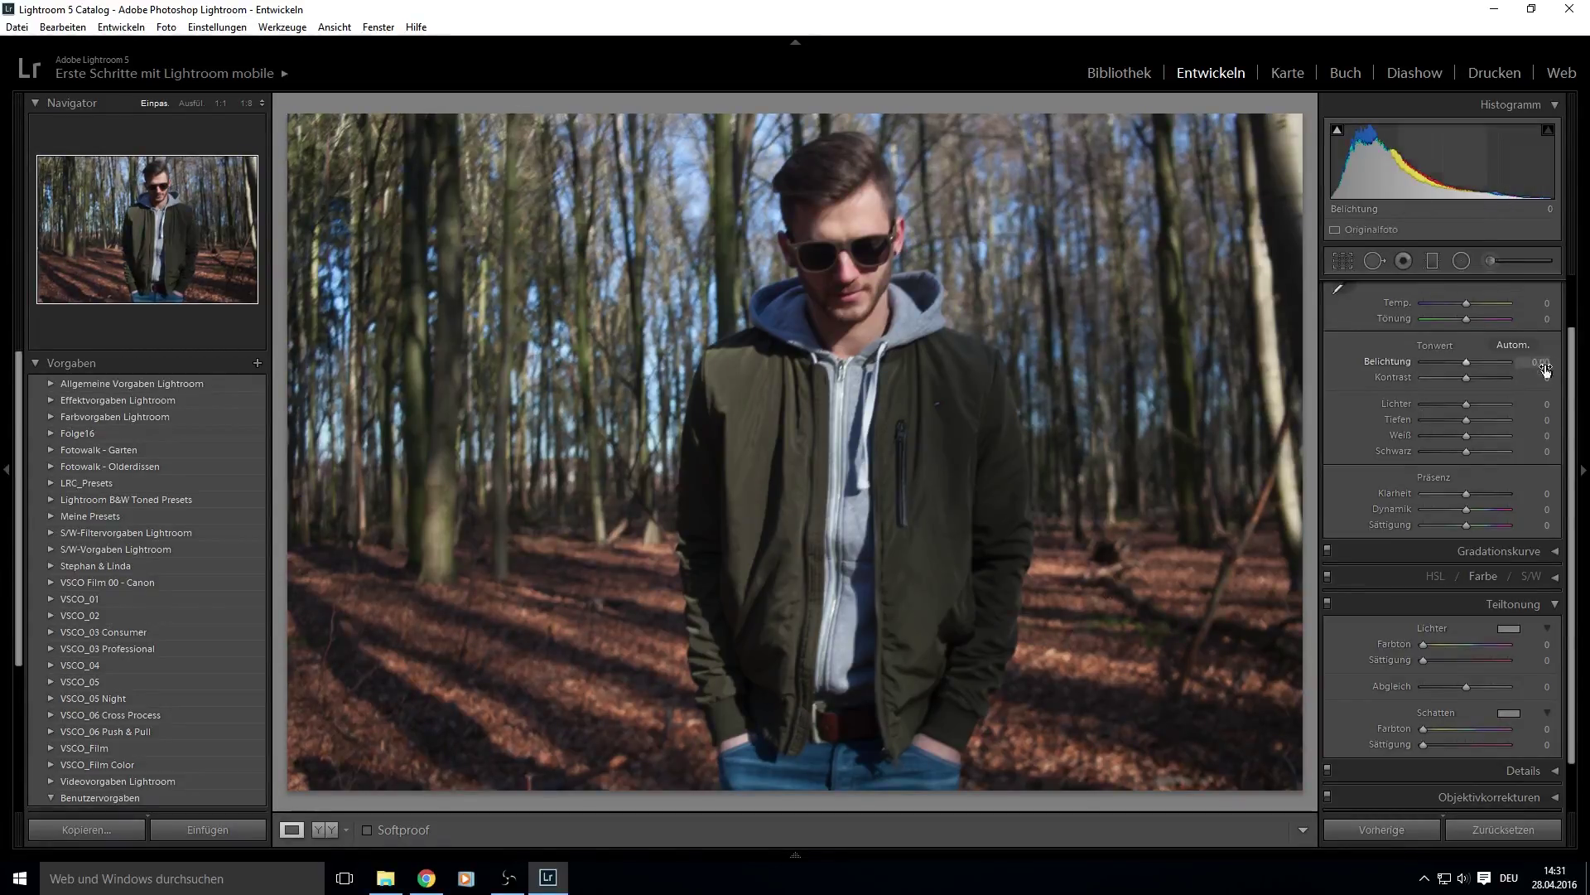
# Step: In Basic, set exposure +0.50, highlights and whites +32, shadows and blacks +28, clarity +10, vibrance +15
pyautogui.scroll(2, 1538, 389)
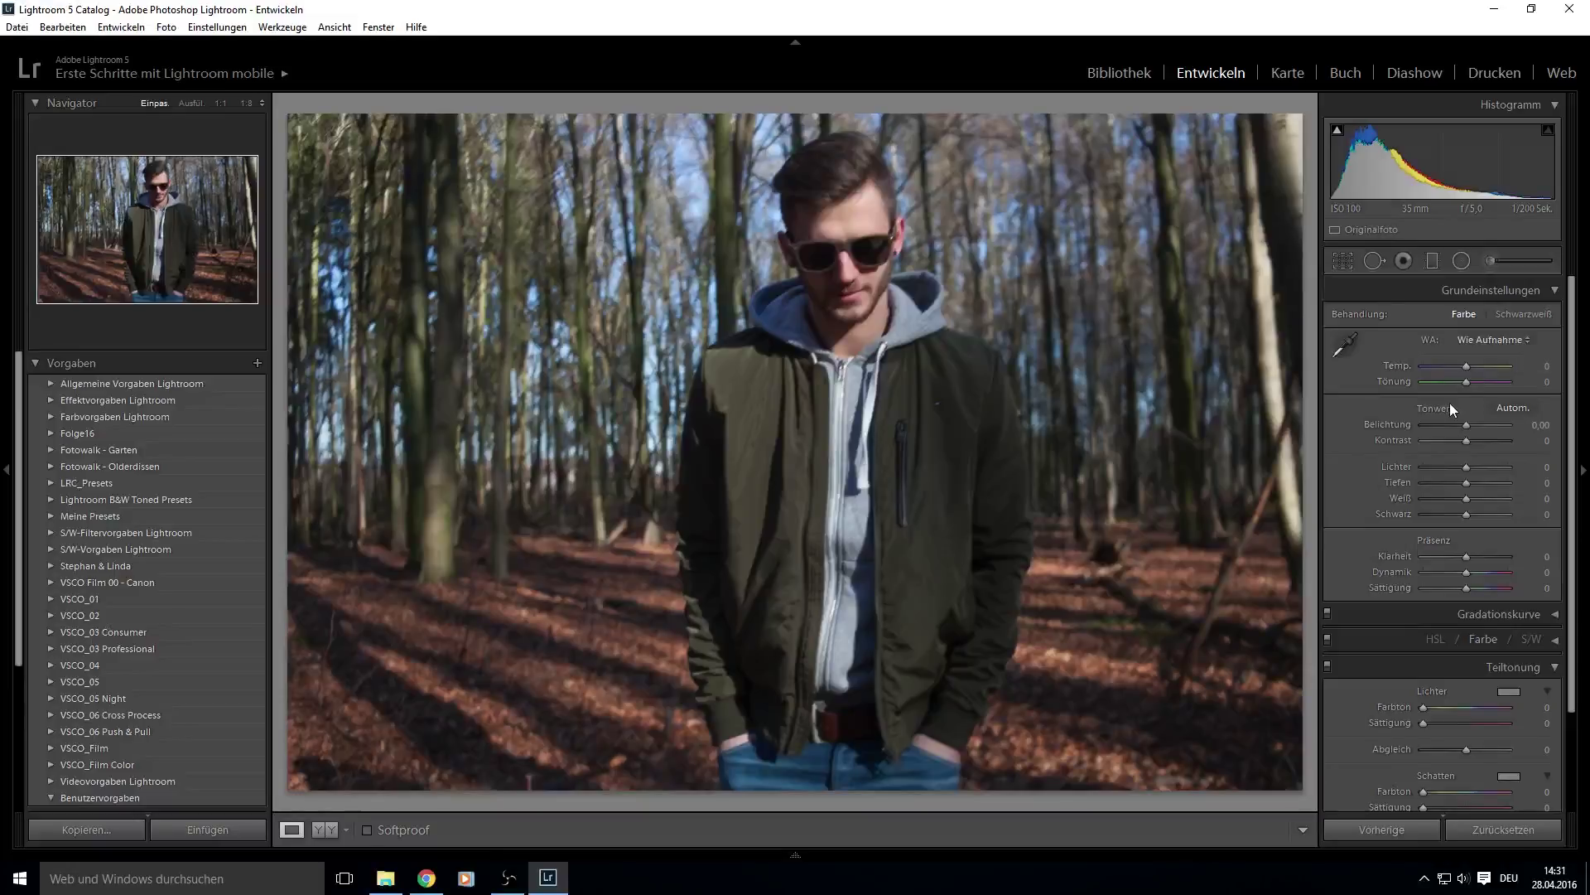
pyautogui.moveTo(1459, 416); pyautogui.dragTo(1463, 425)
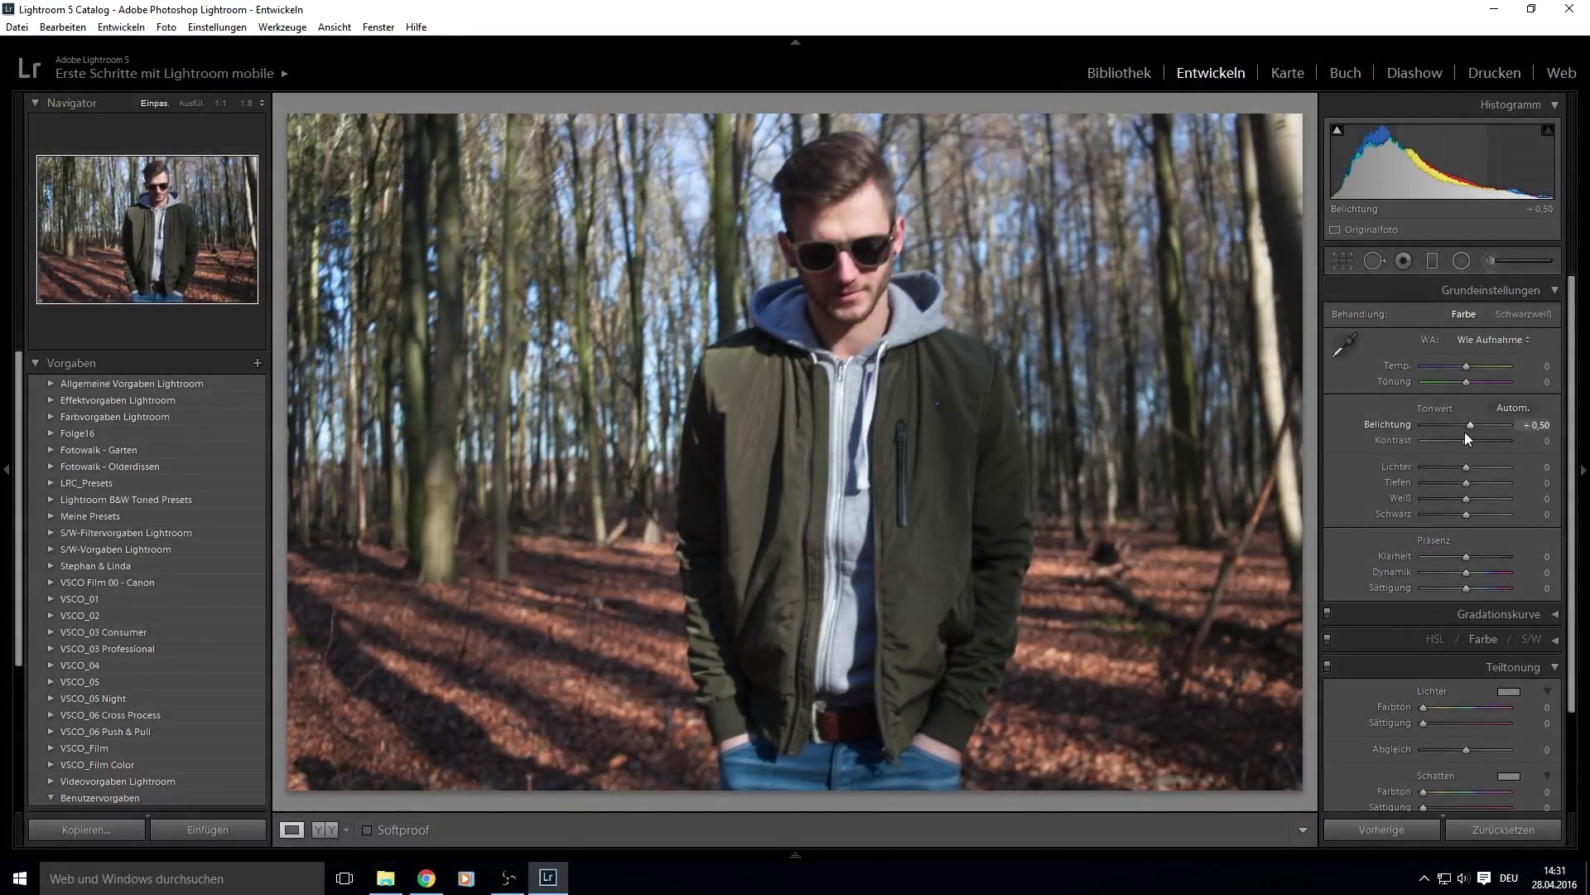
pyautogui.moveTo(1466, 467)
pyautogui.mouseDown()
pyautogui.moveTo(1483, 469)
pyautogui.moveTo(1478, 515)
pyautogui.mouseUp()
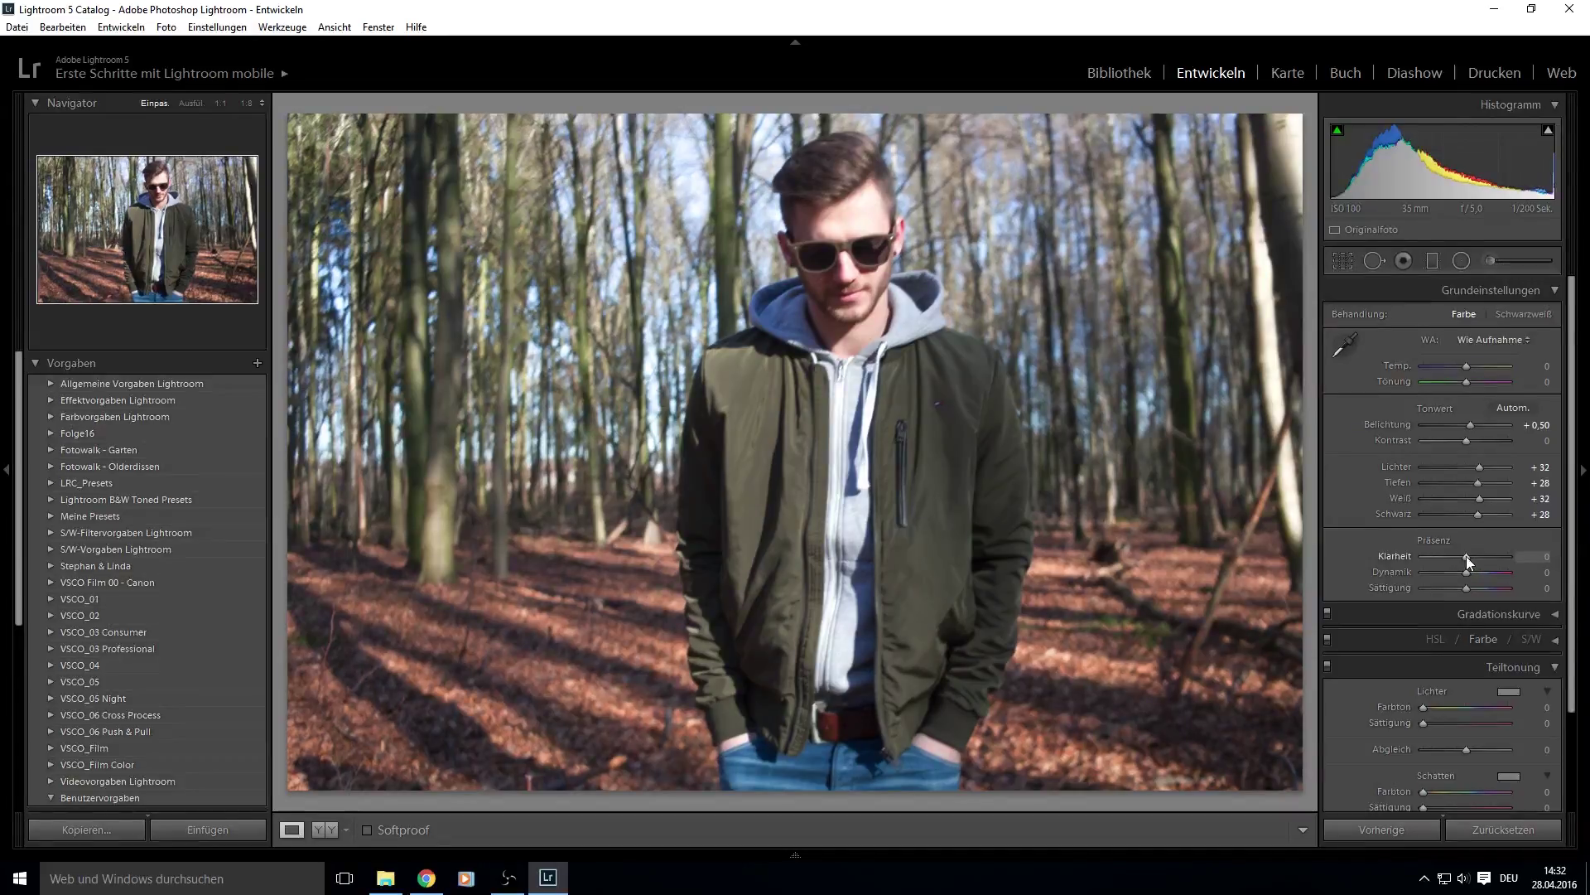
pyautogui.moveTo(1466, 555); pyautogui.dragTo(1469, 555)
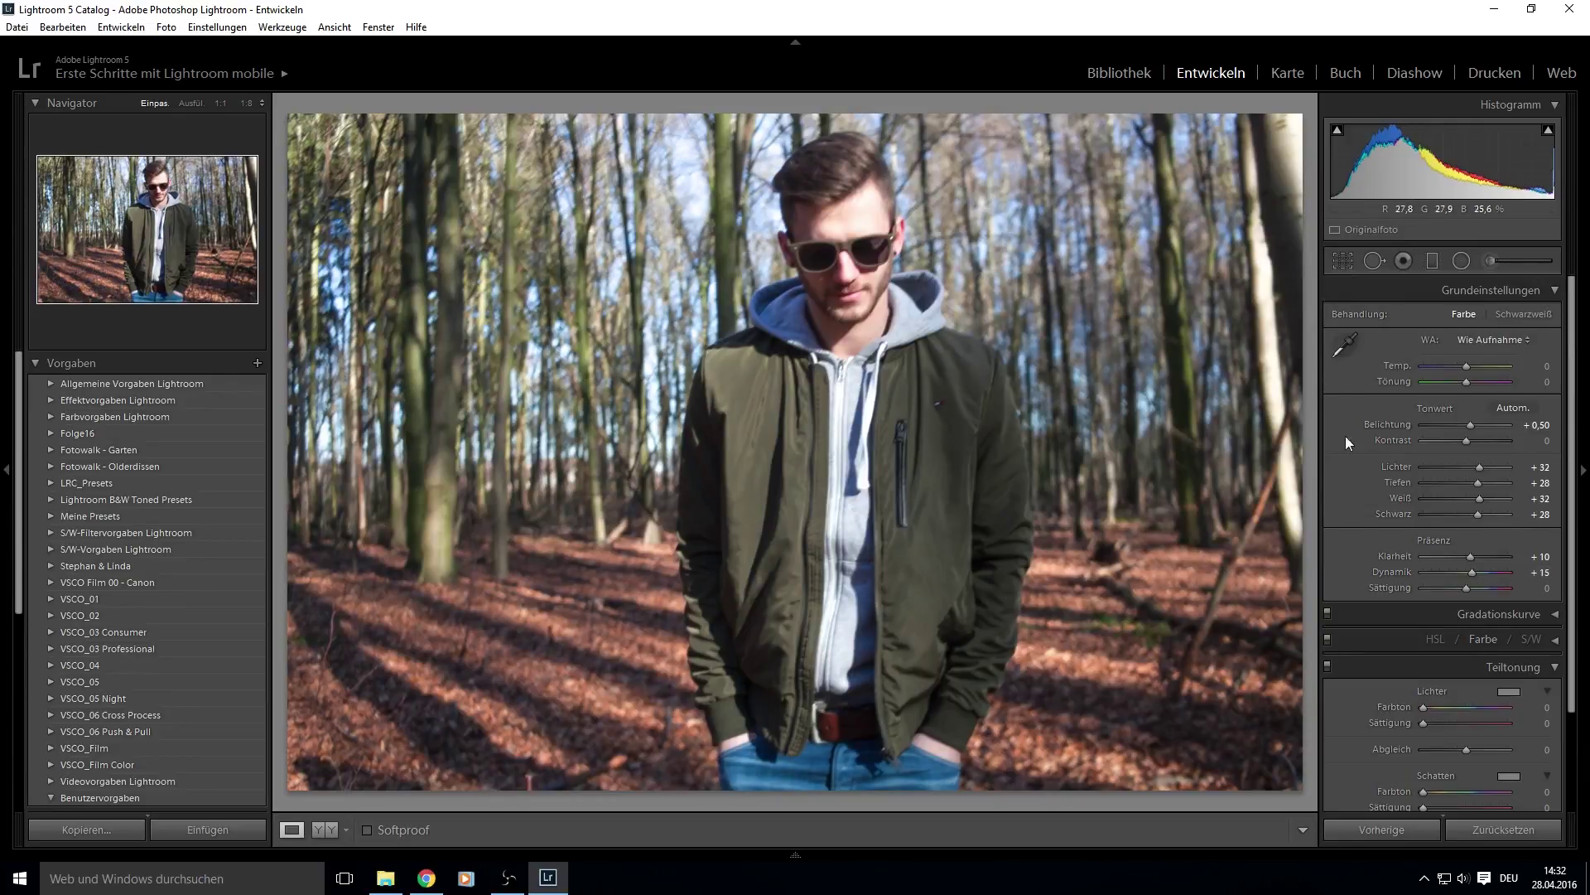
pyautogui.scroll(-1, 1513, 598)
pyautogui.scroll(-1, 1487, 591)
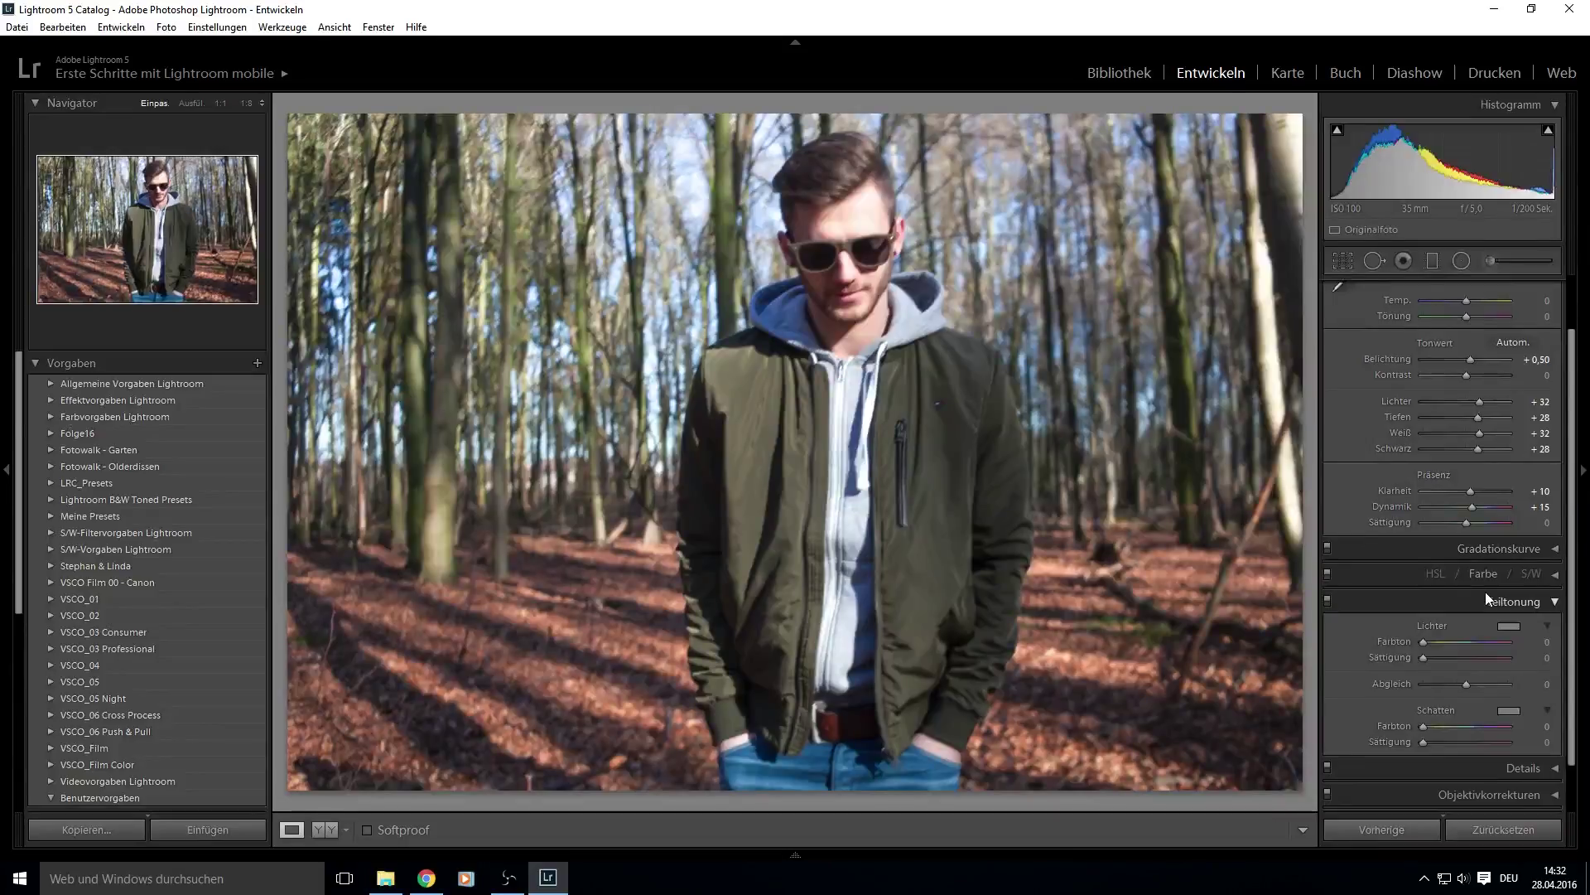
# Step: Build an S-shaped RGB tone curve with three points and a raised black point
pyautogui.click(1549, 549)
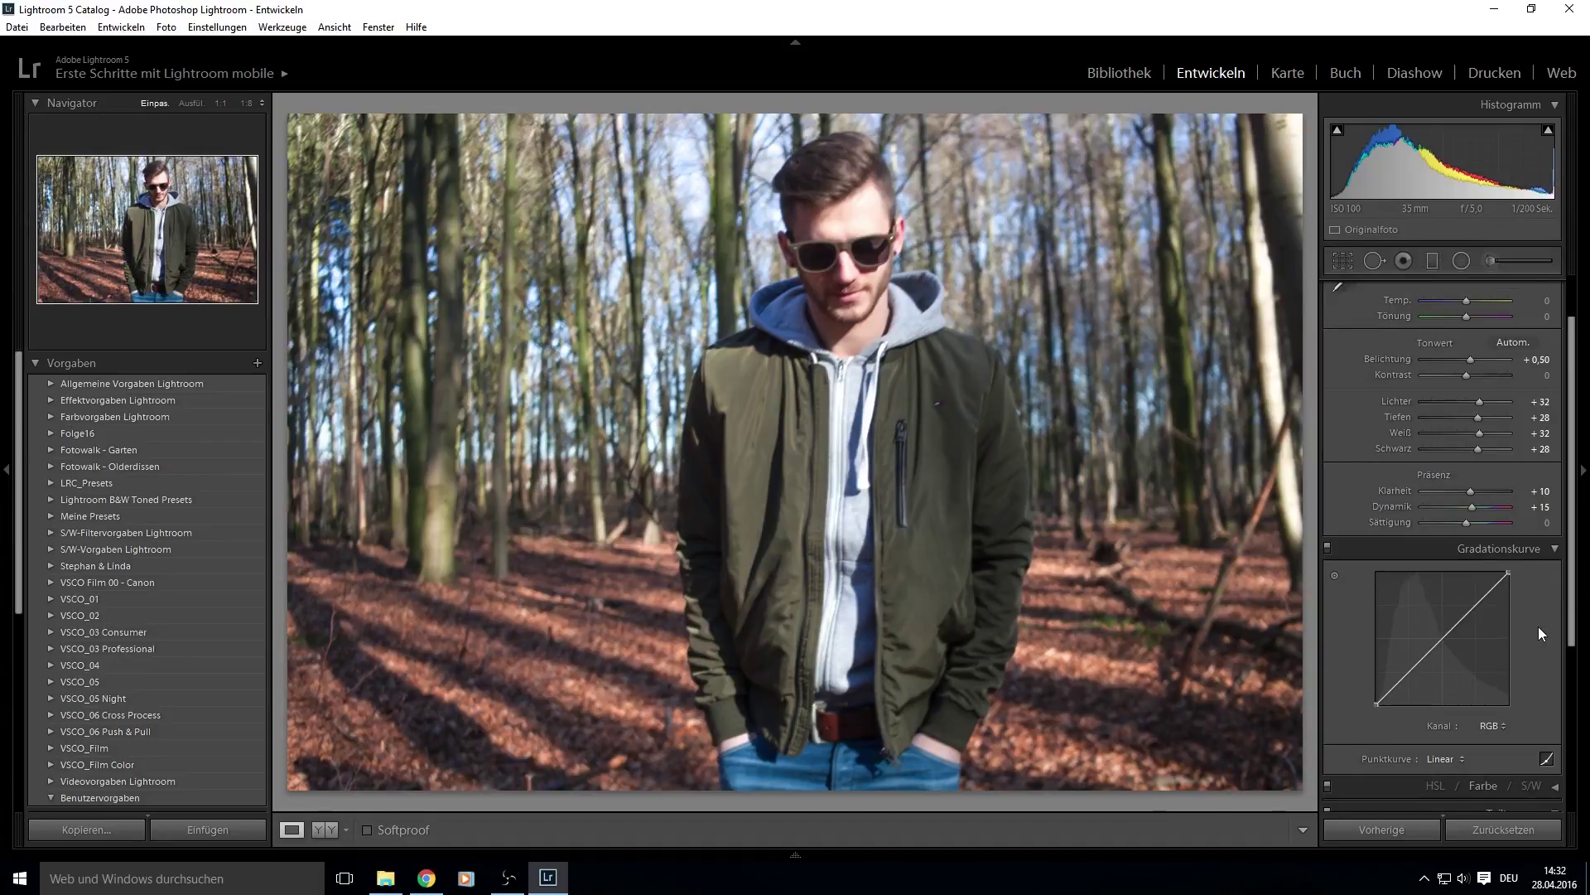
pyautogui.scroll(-1, 1538, 626)
pyautogui.click(1409, 603)
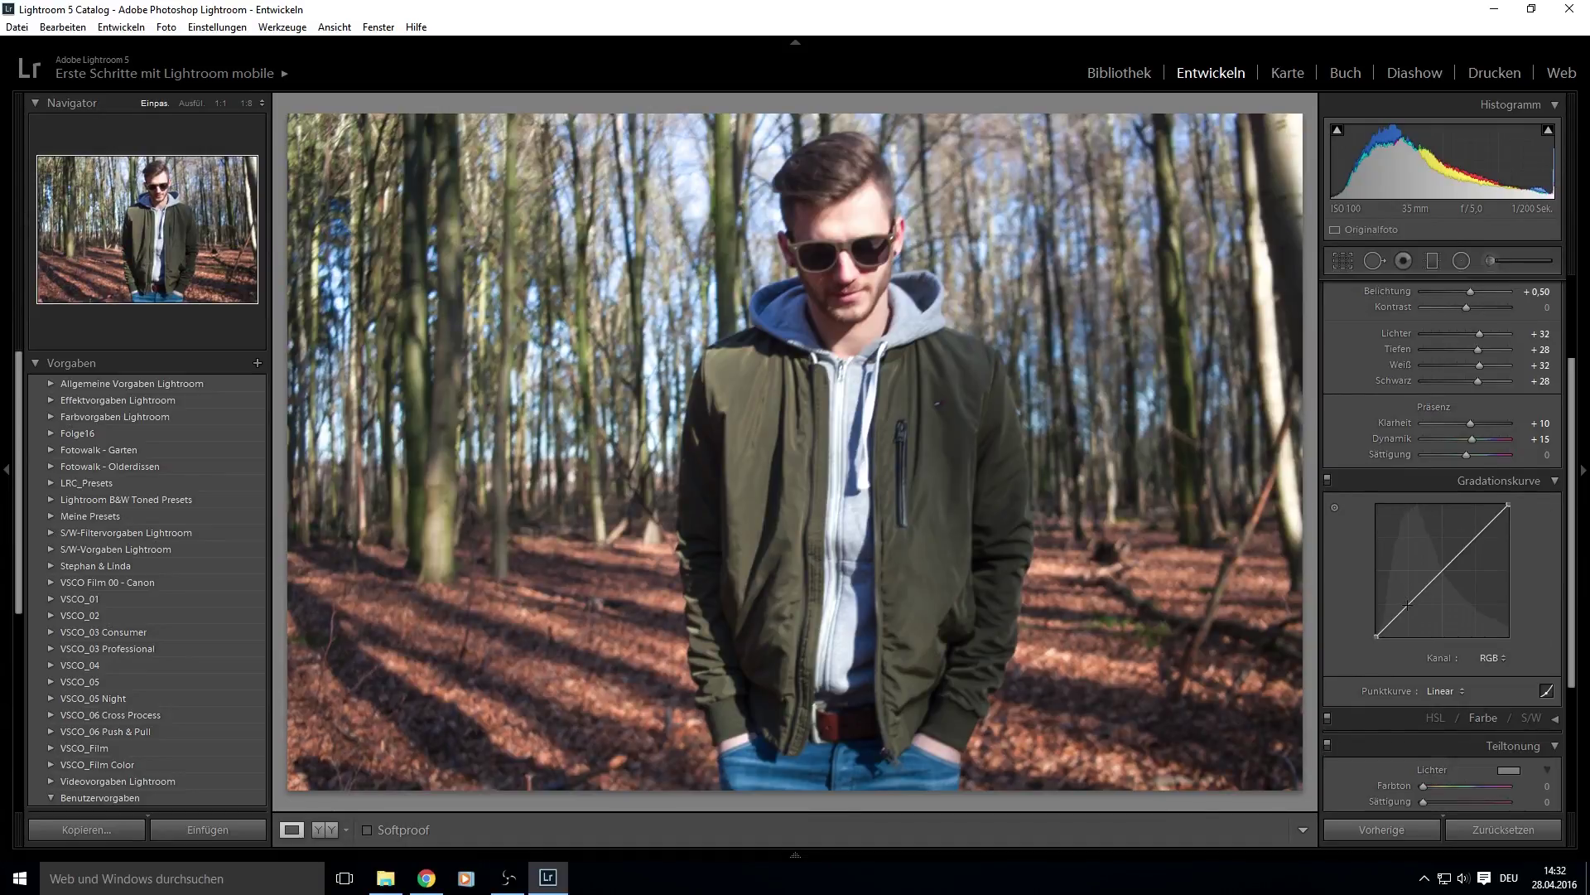
pyautogui.click(1443, 571)
pyautogui.click(1475, 537)
pyautogui.moveTo(1377, 636); pyautogui.dragTo(1408, 610)
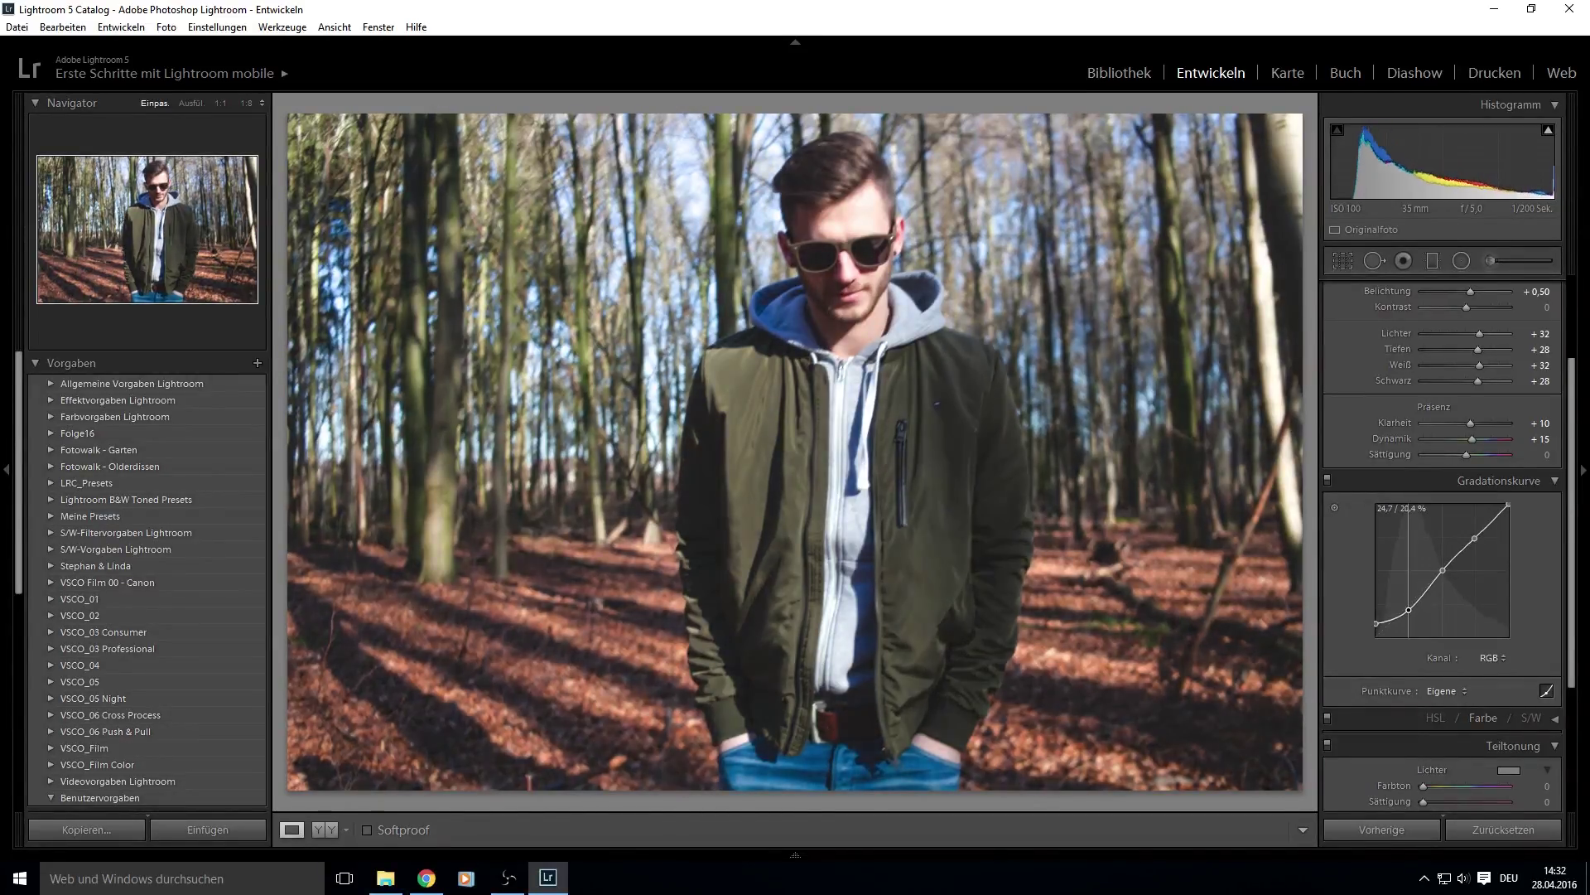
pyautogui.moveTo(1474, 538); pyautogui.dragTo(1443, 575)
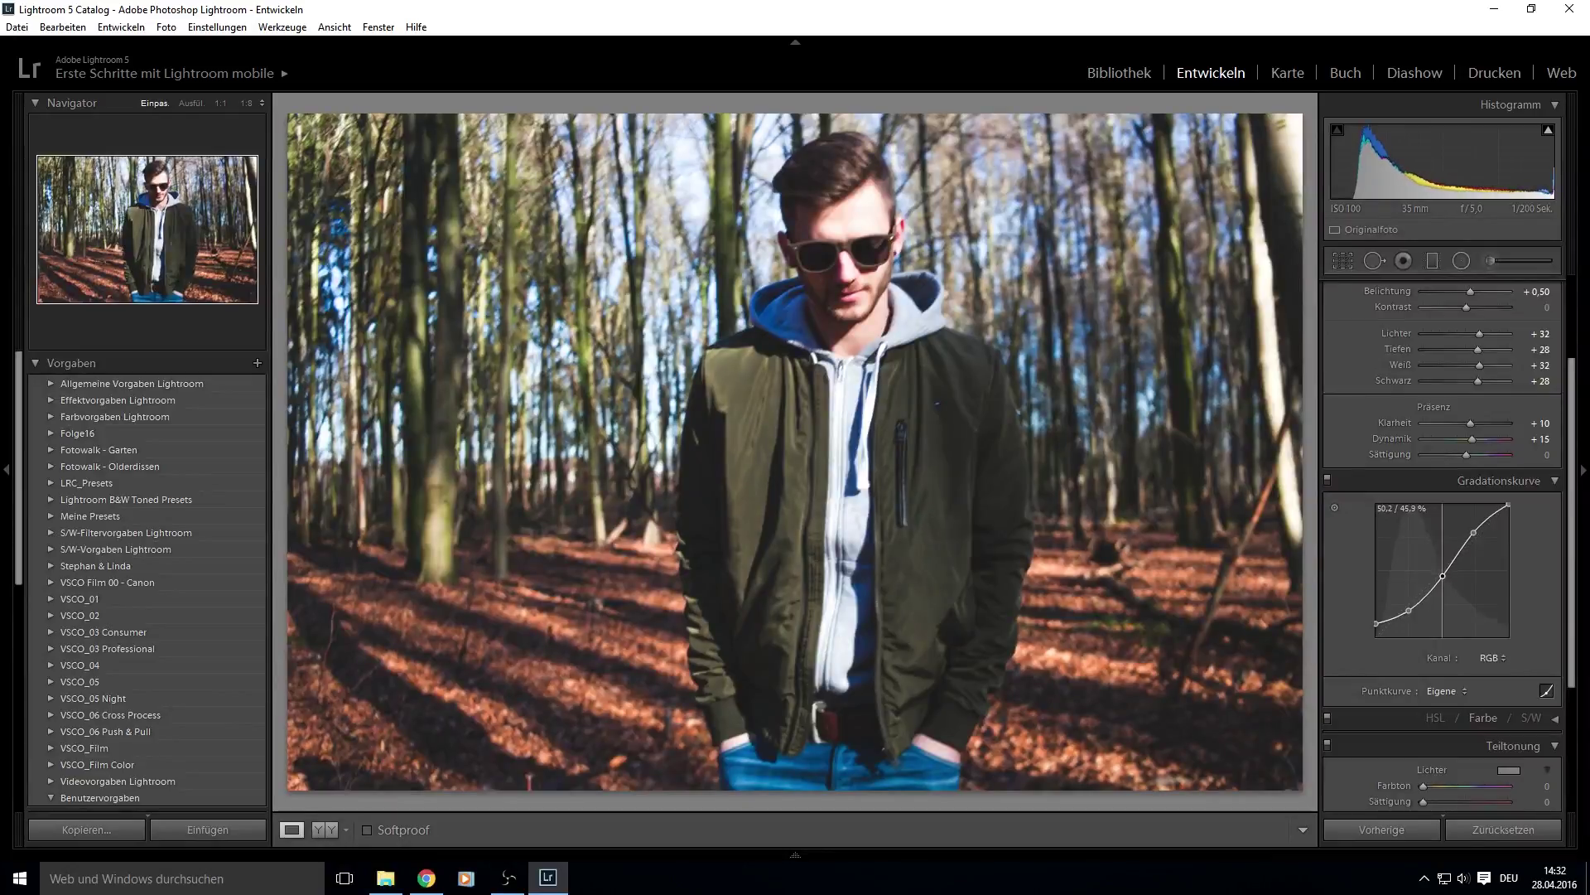
# Step: Toggle the tone curve off and on to compare, leaving it enabled
pyautogui.click(1327, 481)
pyautogui.click(1328, 480)
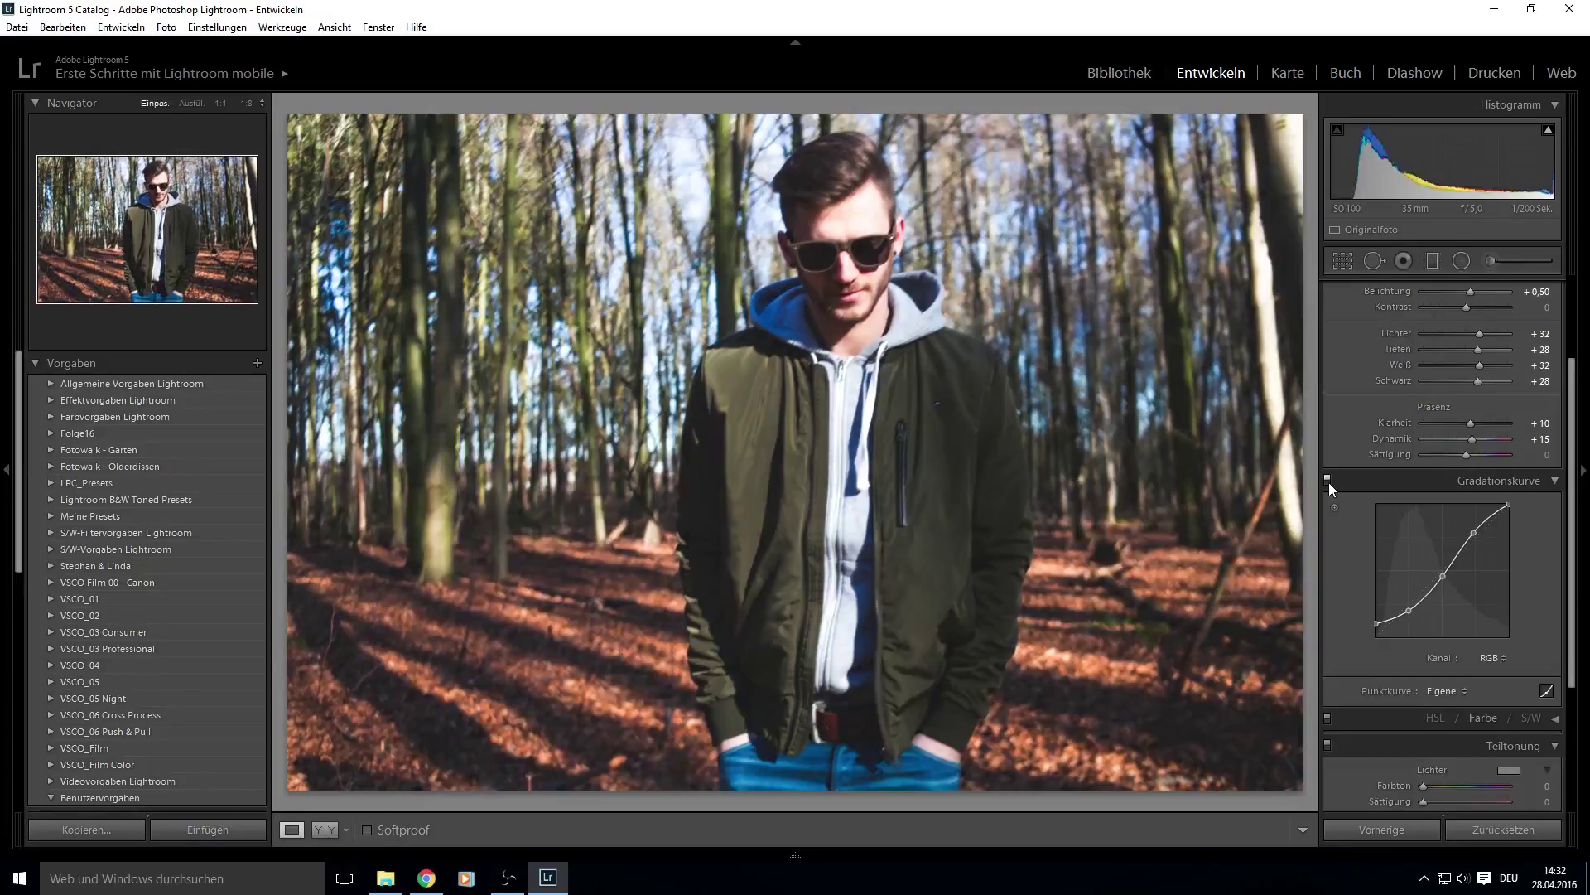
pyautogui.click(1328, 480)
pyautogui.click(1328, 481)
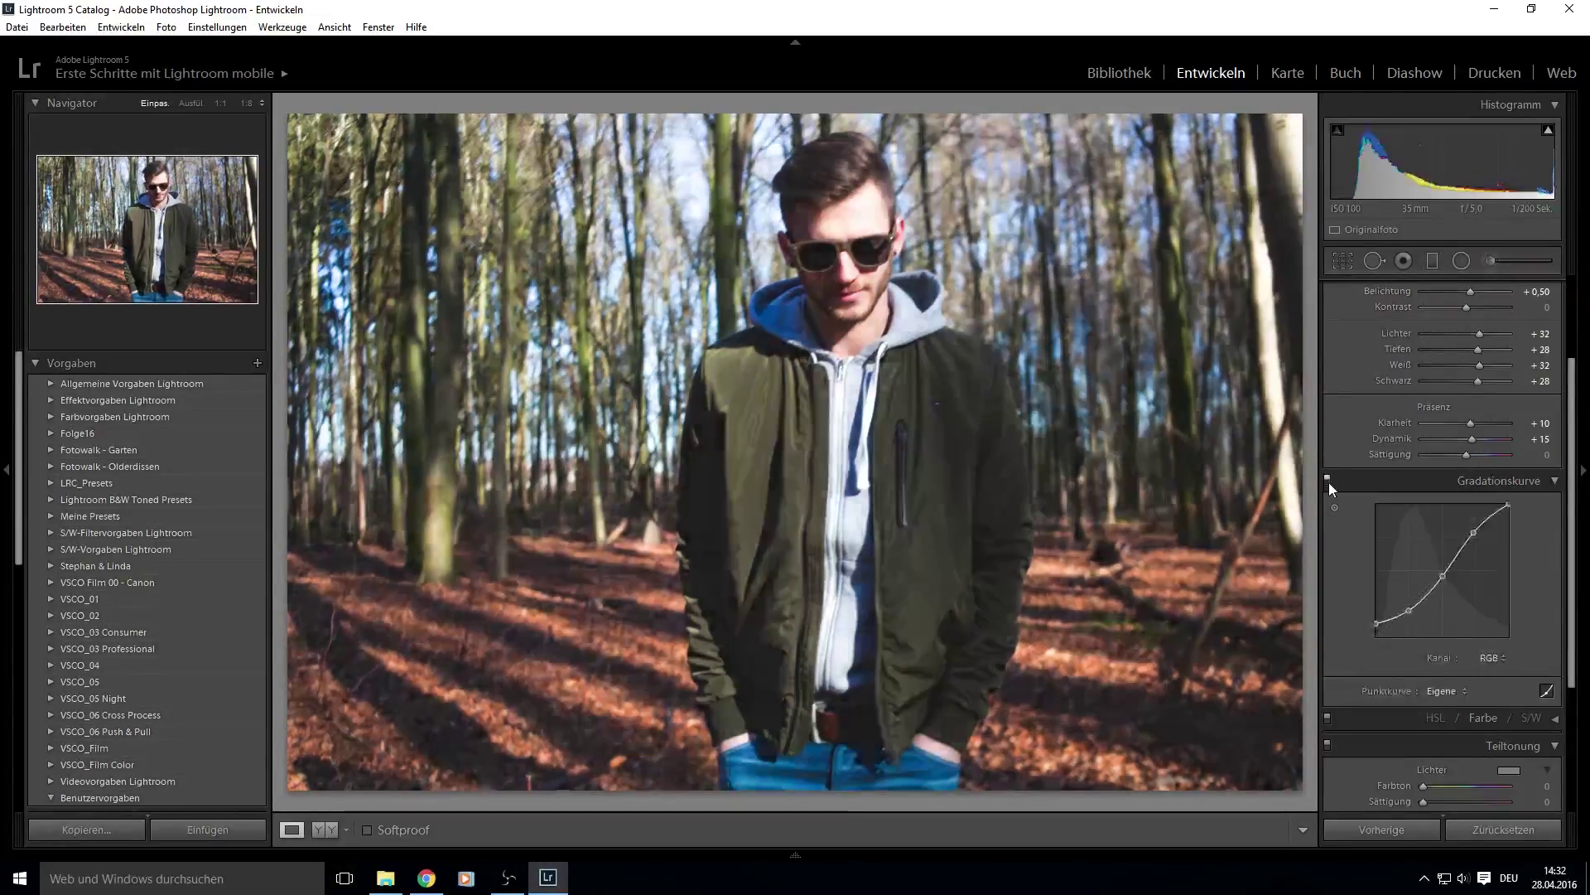
pyautogui.click(1328, 481)
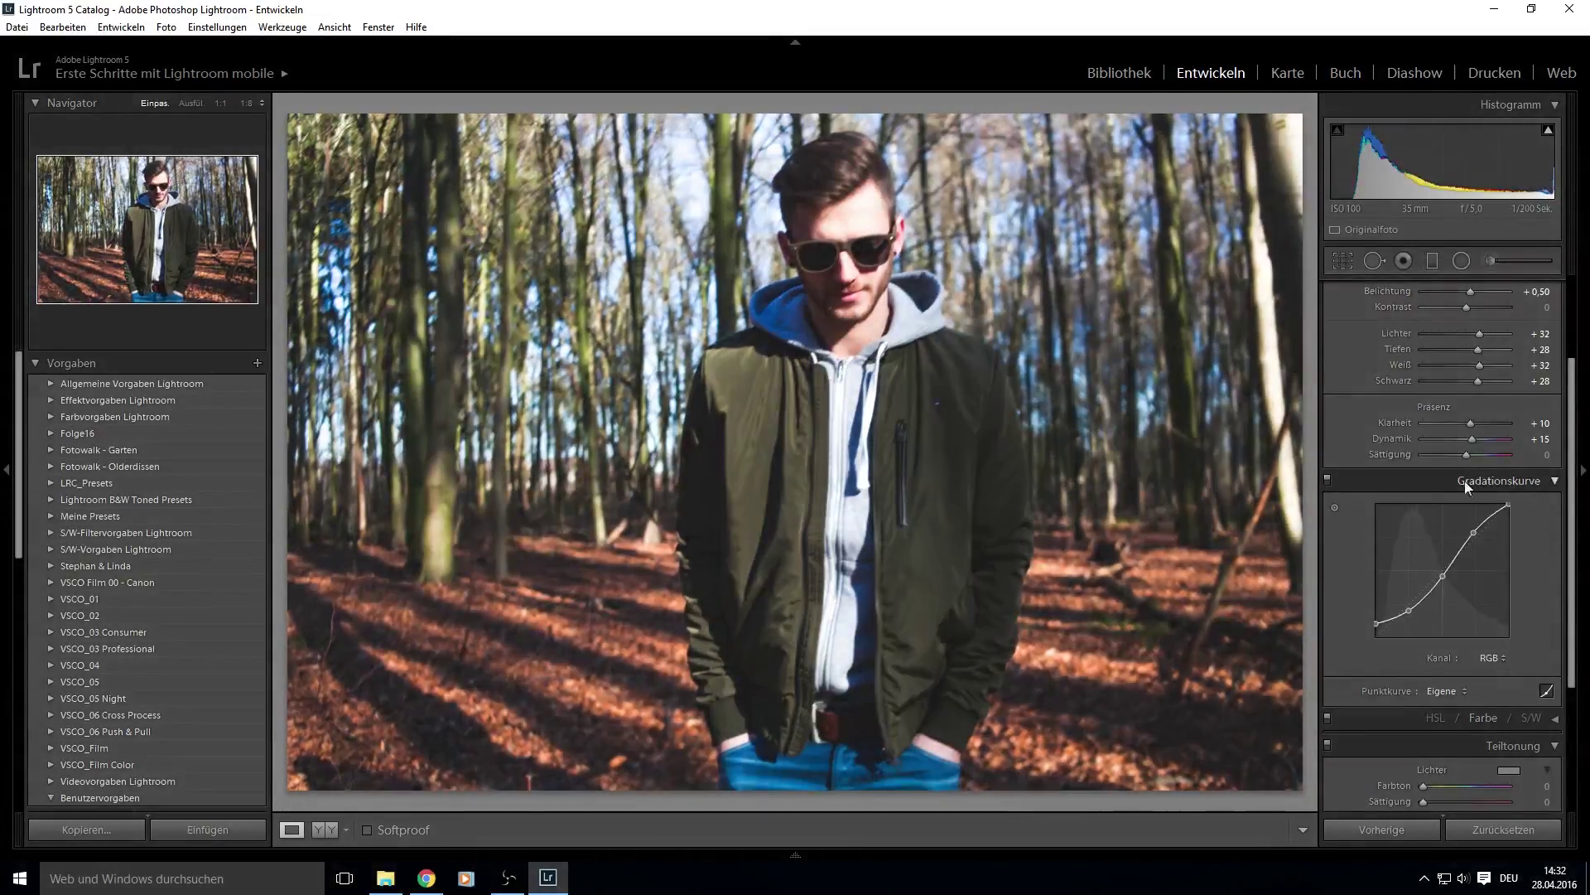
pyautogui.click(1553, 481)
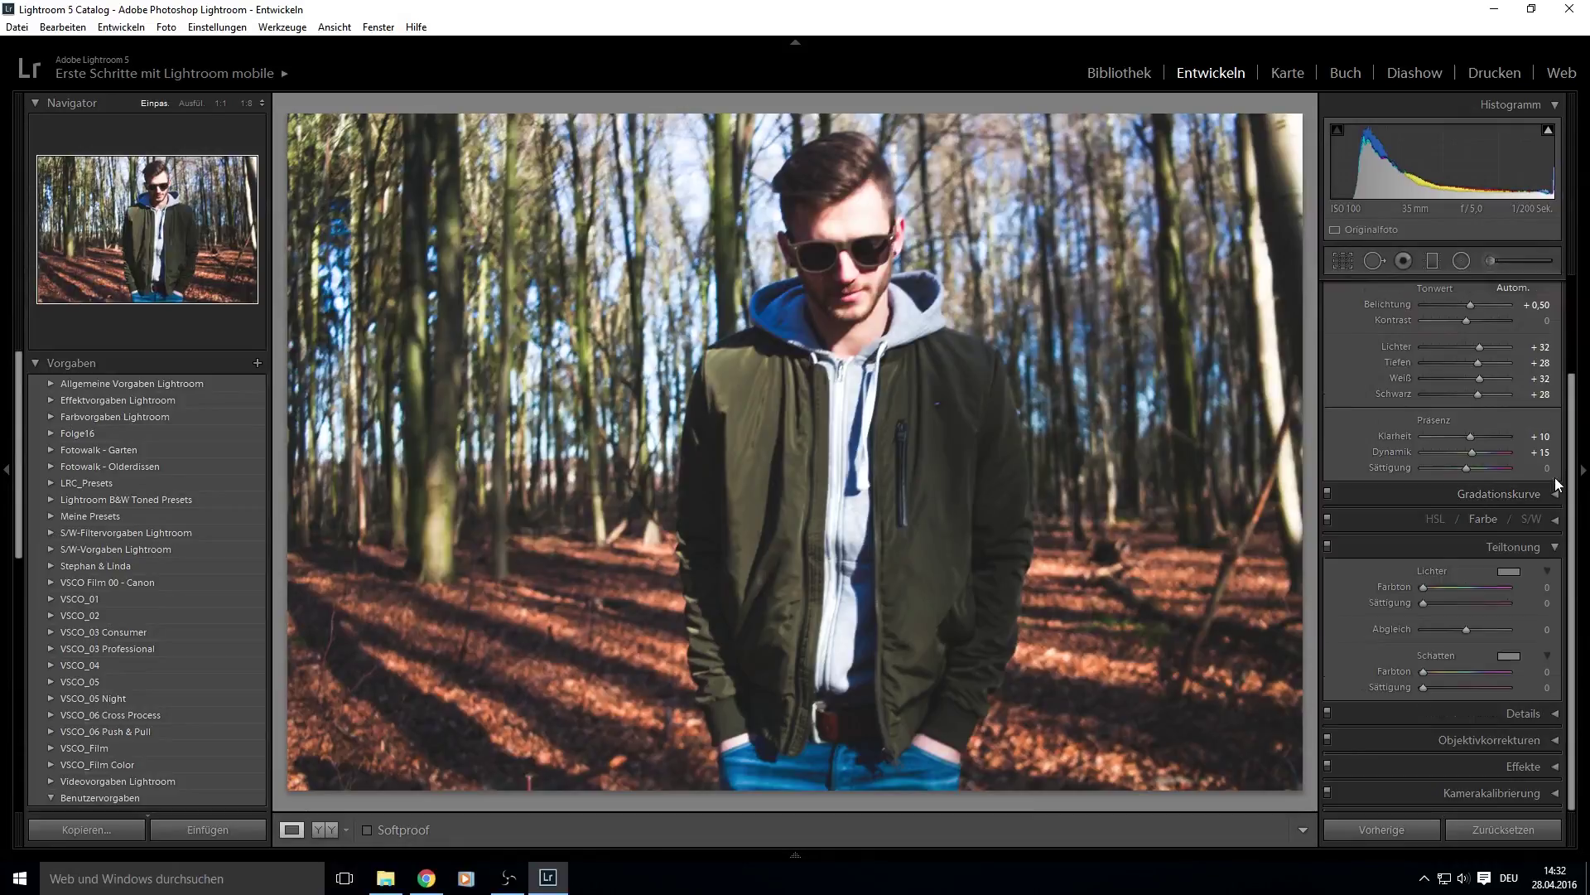
# Step: In HSL, experiment with the green hue and luminance sliders
pyautogui.click(1546, 519)
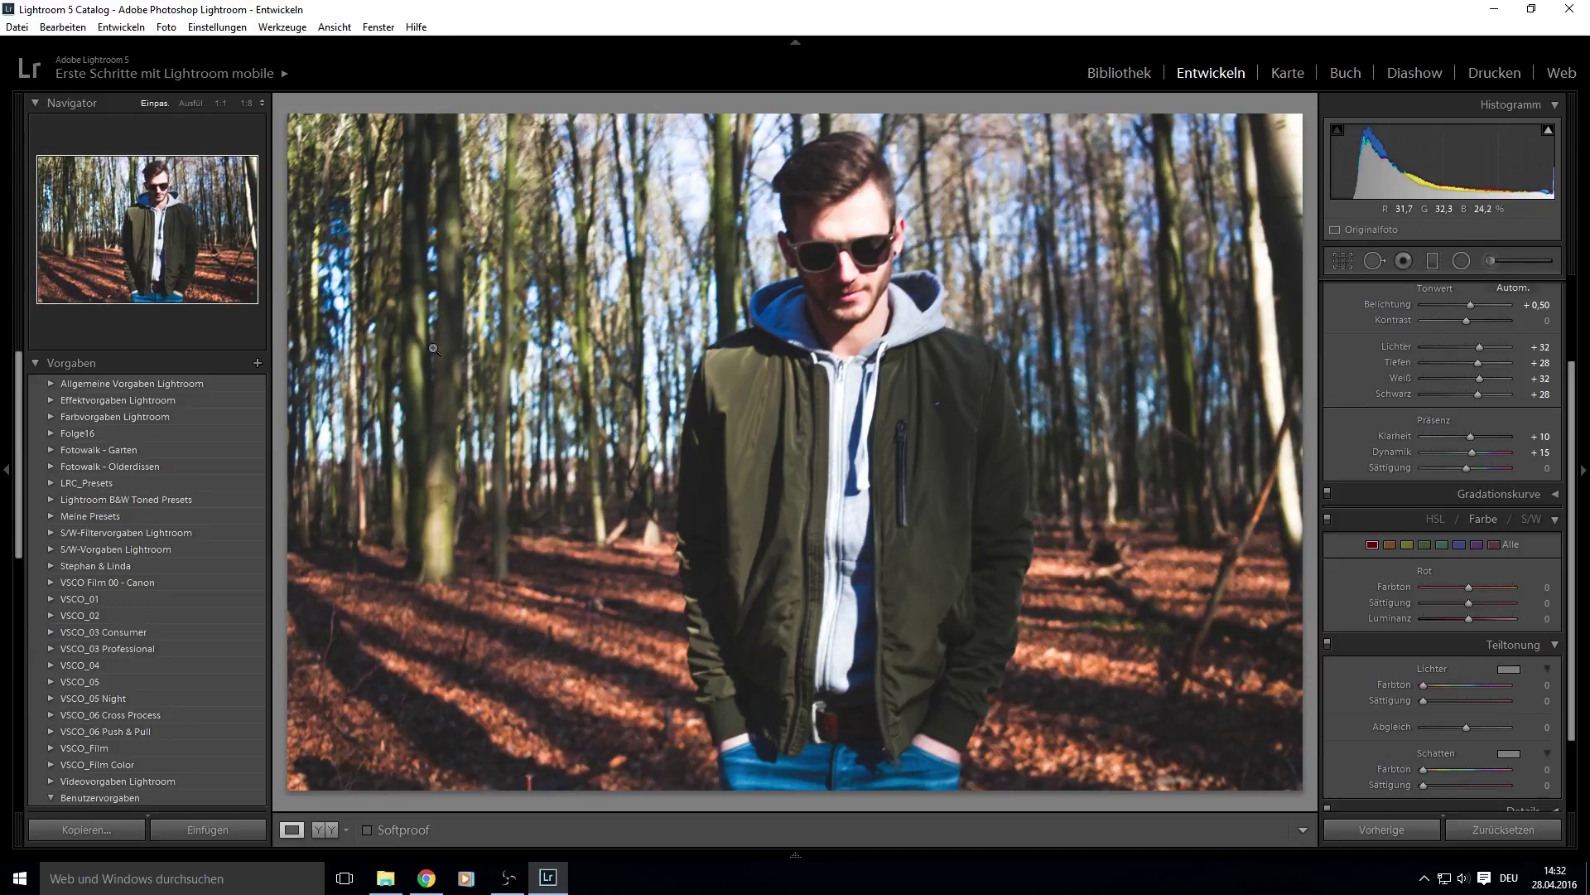
pyautogui.click(1428, 546)
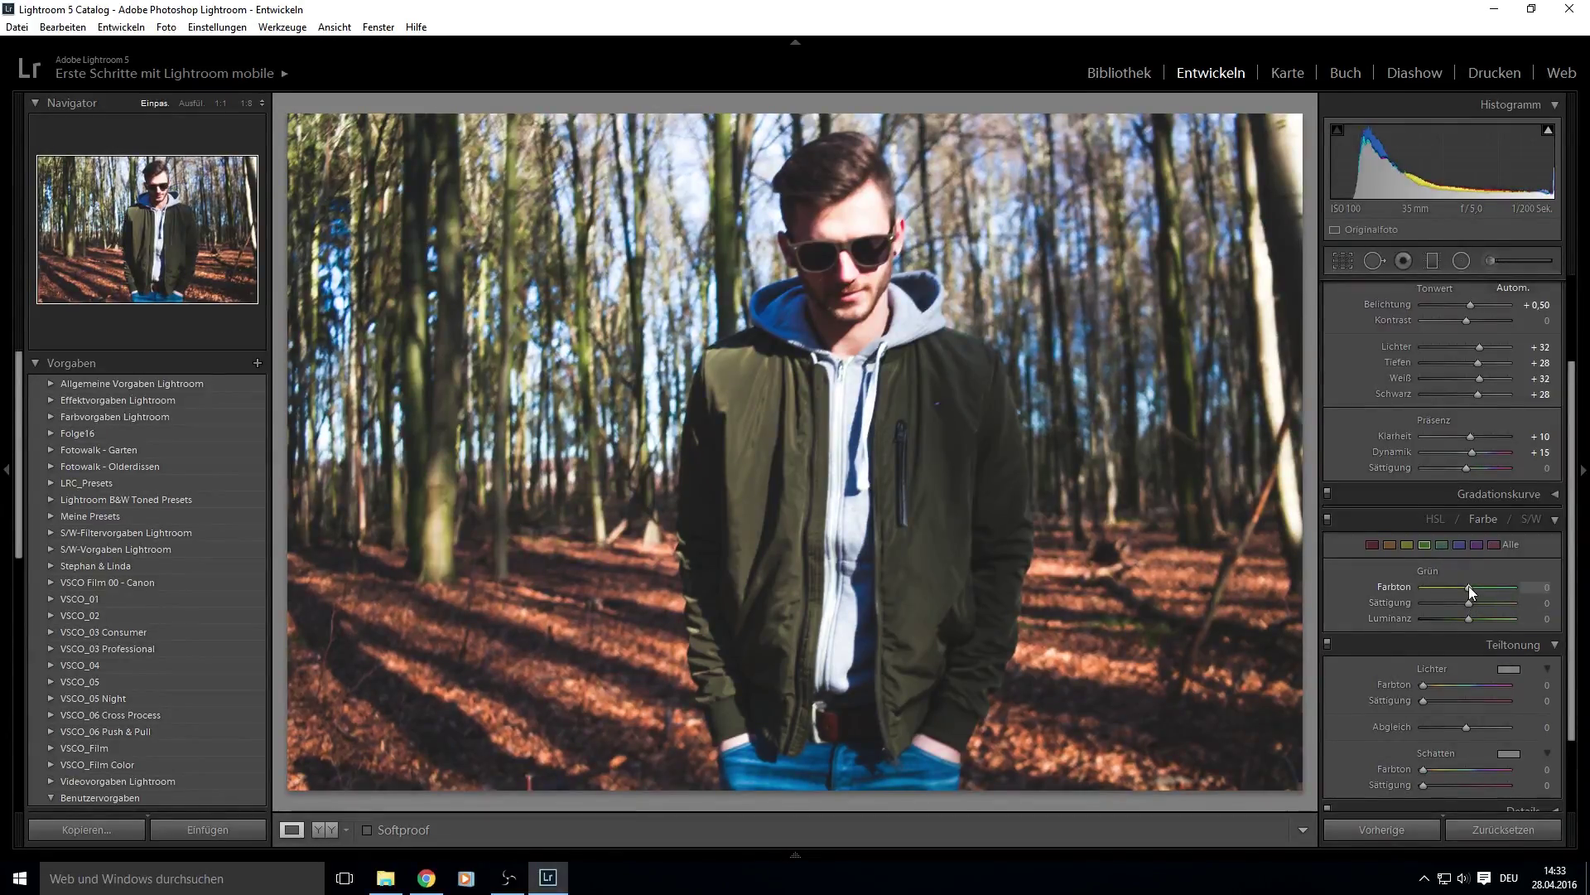
pyautogui.moveTo(1469, 587)
pyautogui.mouseDown()
pyautogui.moveTo(1449, 586)
pyautogui.moveTo(1523, 587)
pyautogui.moveTo(1379, 589)
pyautogui.mouseUp()
pyautogui.hotkey('ctrl', 'z')
pyautogui.moveTo(1472, 617)
pyautogui.mouseDown()
pyautogui.moveTo(1449, 620)
pyautogui.moveTo(1479, 620)
pyautogui.moveTo(1461, 624)
pyautogui.mouseUp()
# Step: Drag the targeted hue tool on the trunks to set yellow −58 and green −45
pyautogui.click(1434, 519)
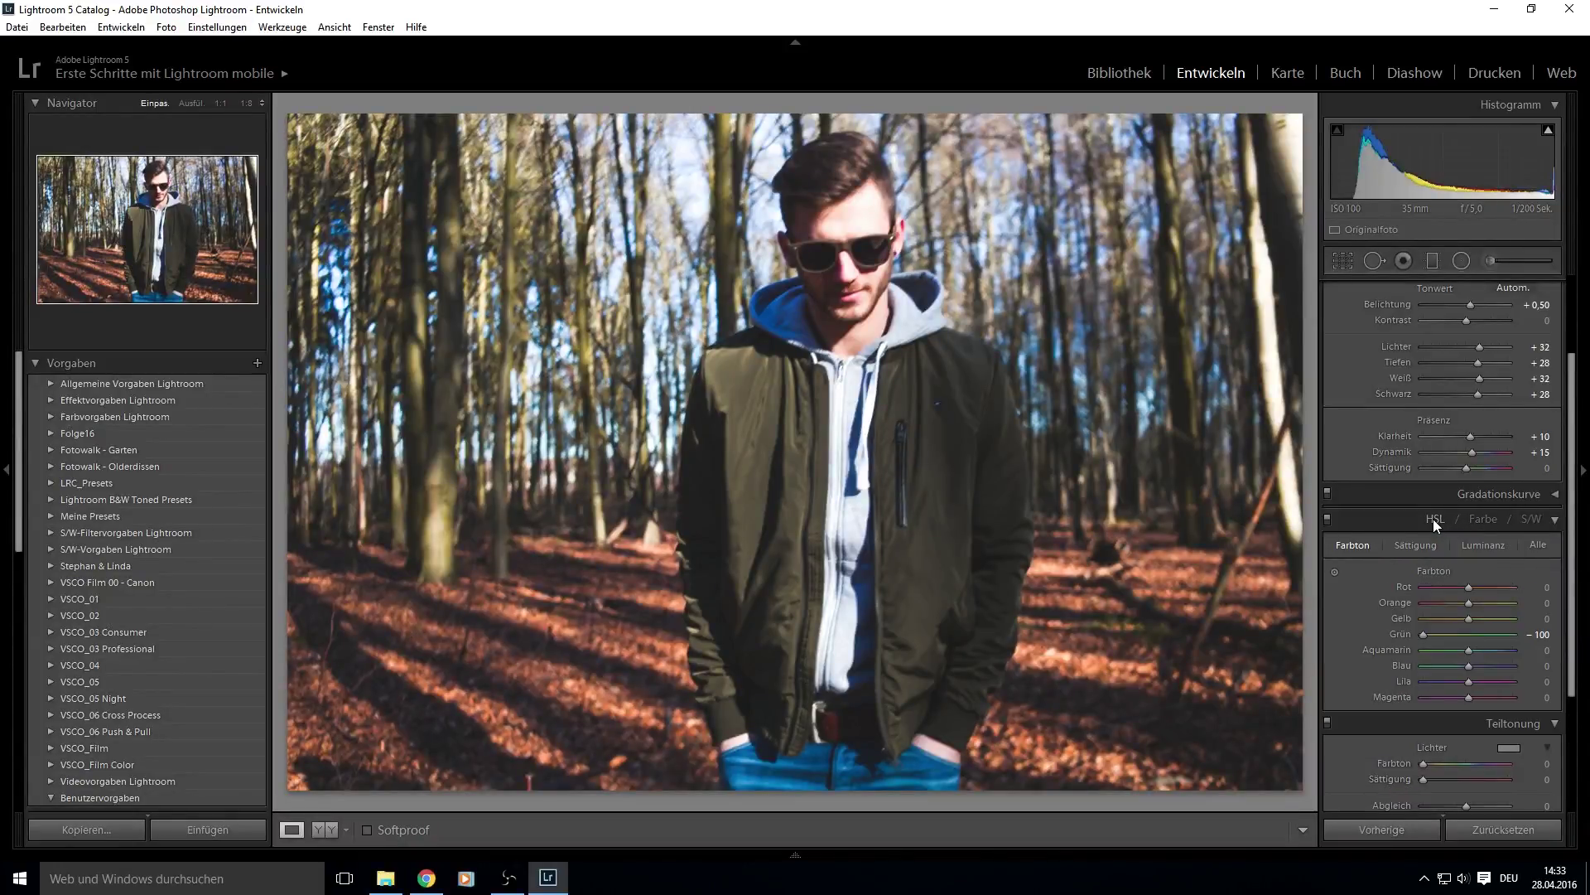
pyautogui.click(1334, 572)
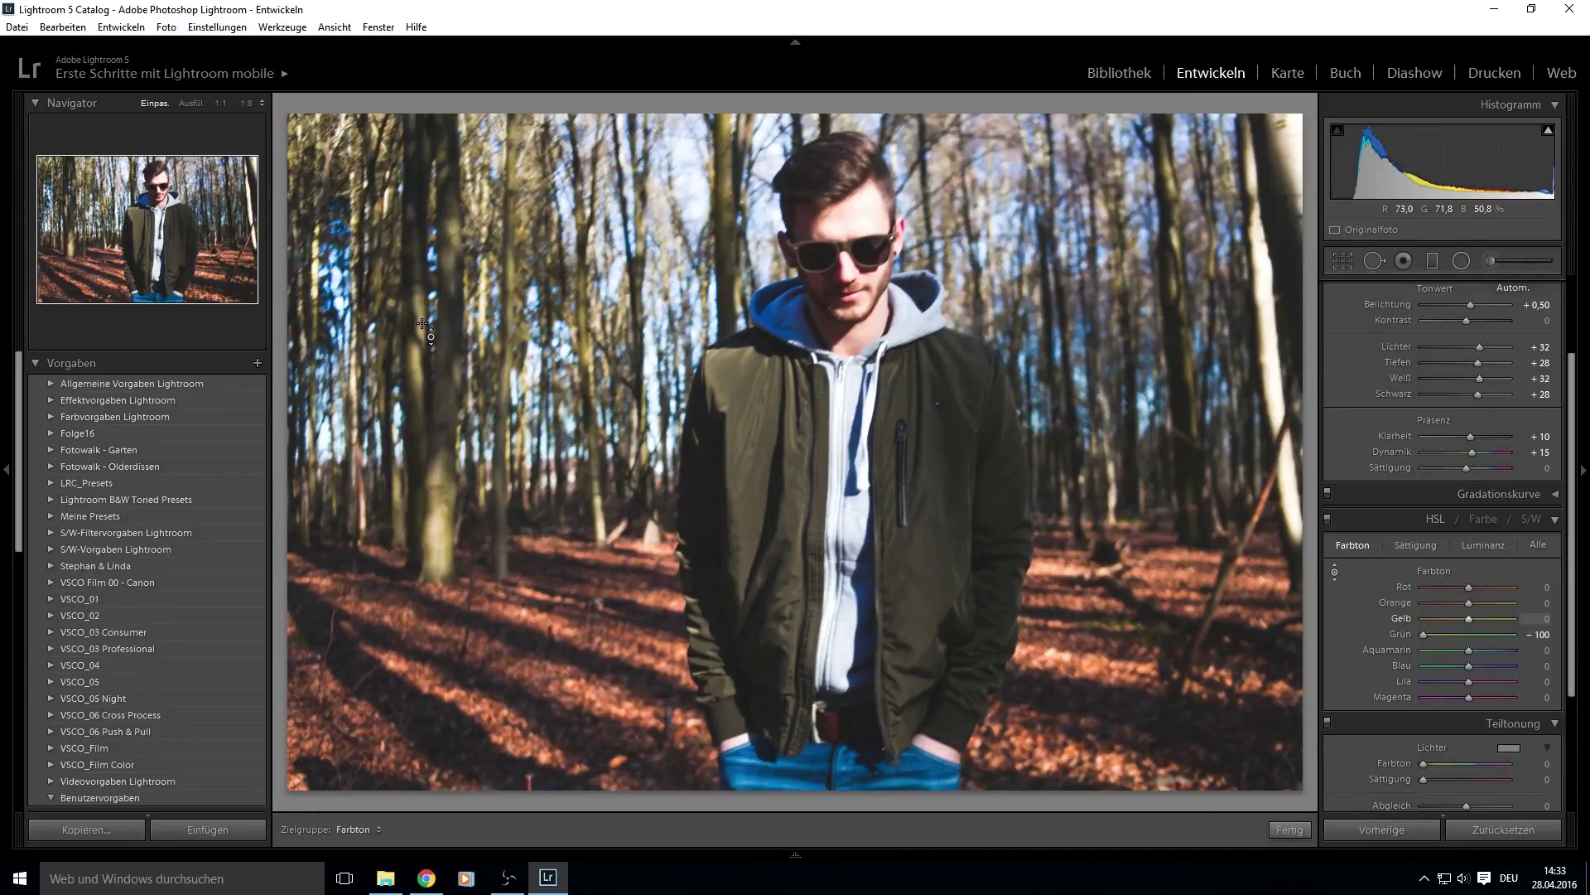
pyautogui.moveTo(422, 325)
pyautogui.mouseDown()
pyautogui.moveTo(423, 414)
pyautogui.moveTo(423, 375)
pyautogui.mouseUp()
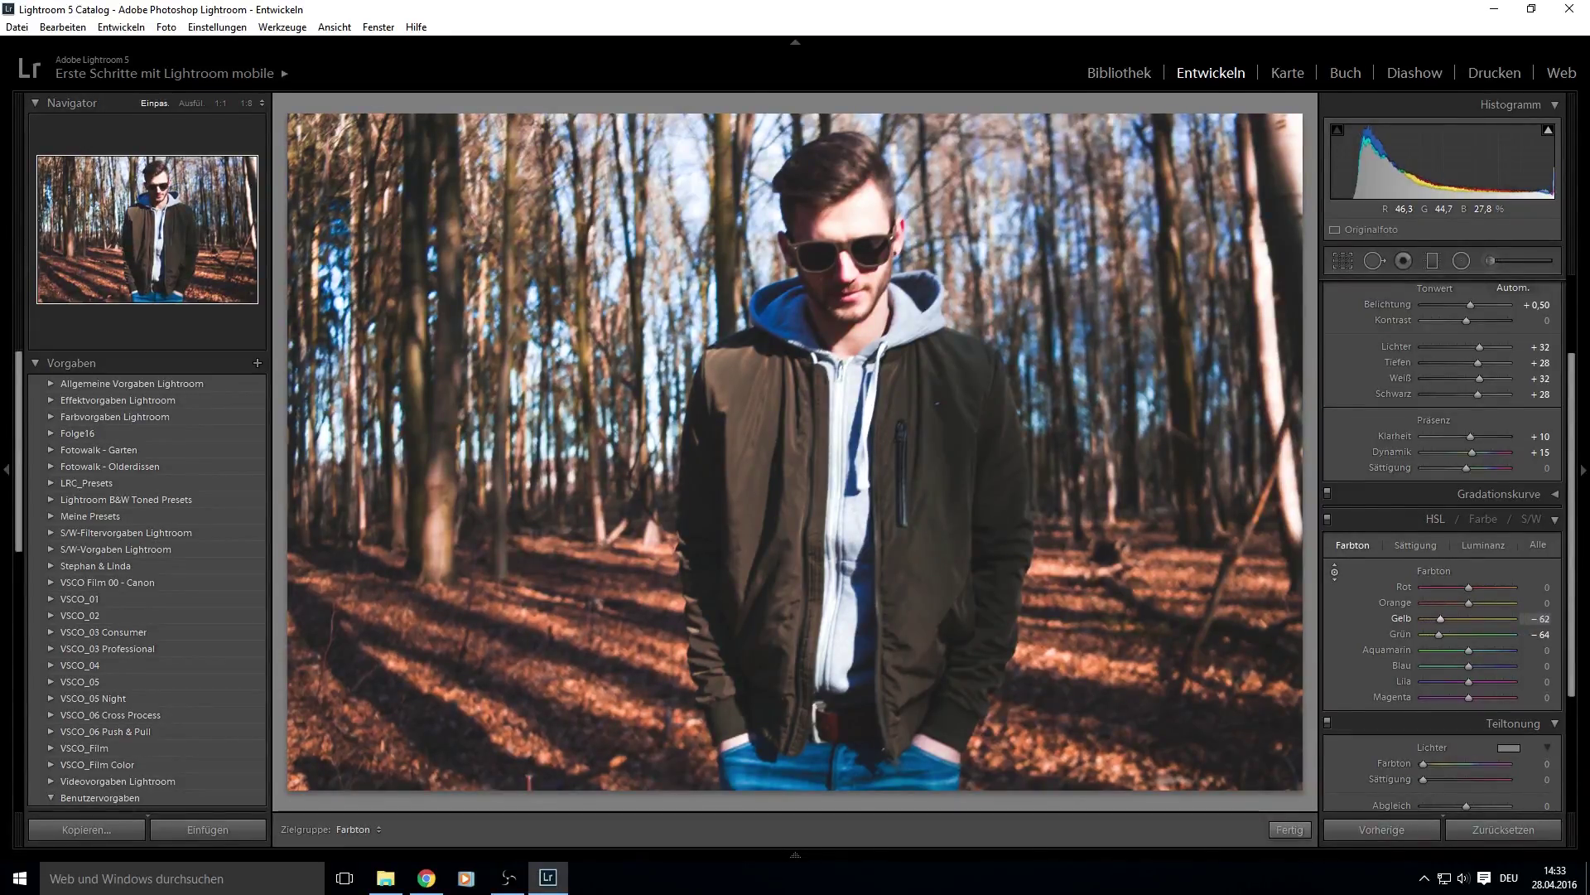
pyautogui.moveTo(422, 330)
pyautogui.mouseDown()
pyautogui.moveTo(422, 309)
pyautogui.moveTo(422, 369)
pyautogui.mouseUp()
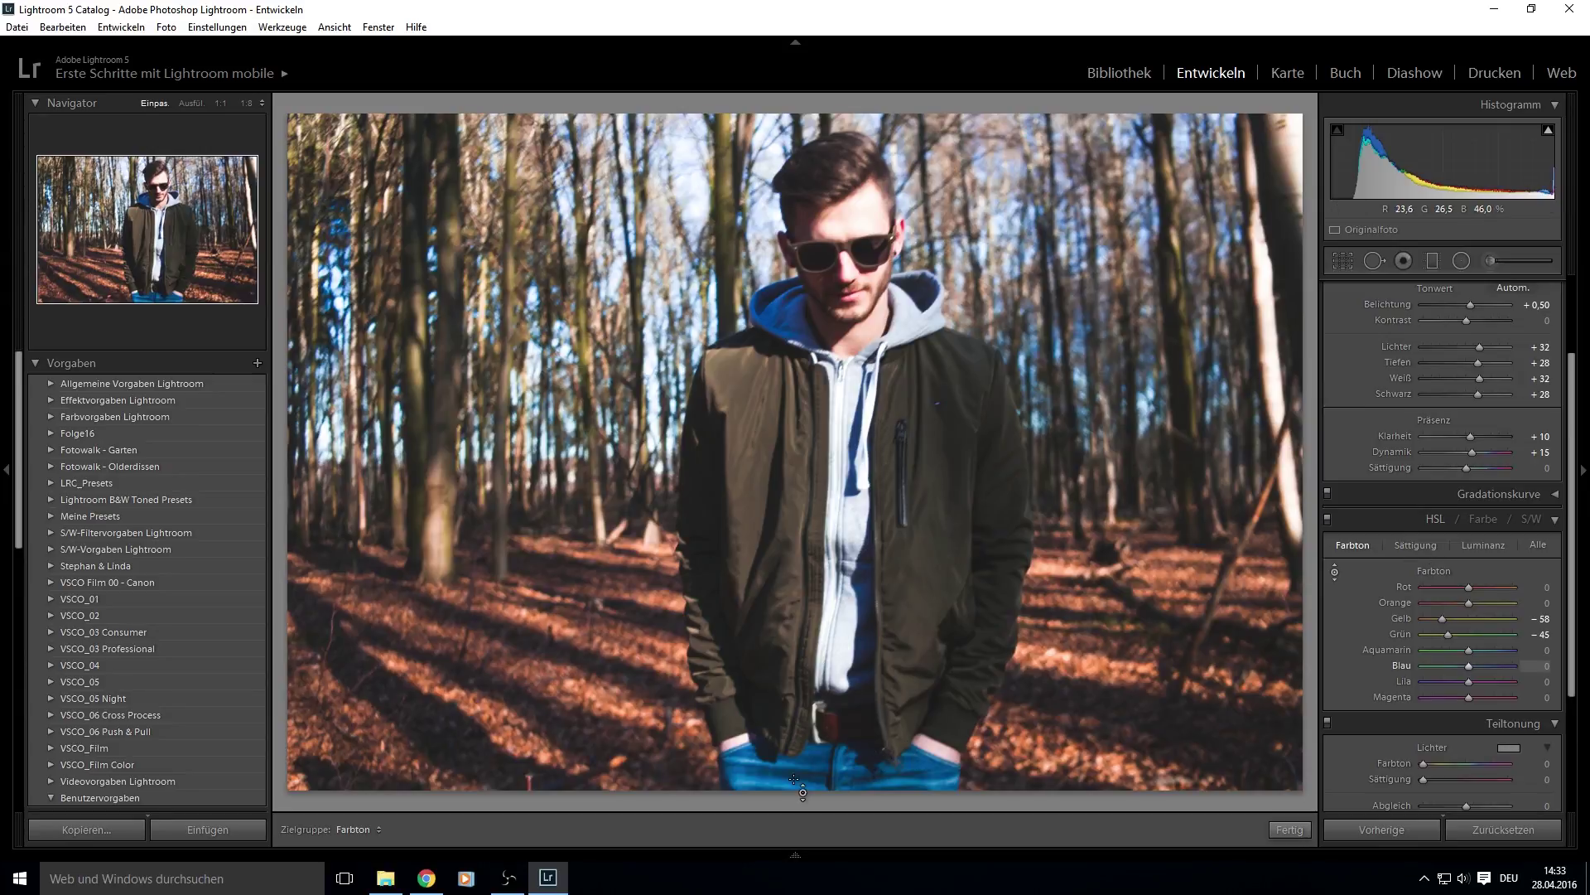
pyautogui.moveTo(798, 787); pyautogui.dragTo(798, 771)
pyautogui.moveTo(797, 777); pyautogui.dragTo(798, 782)
# Step: Give split toning a warm highlight hue of 75, with saturation 20 for highlights and shadows
pyautogui.click(1557, 519)
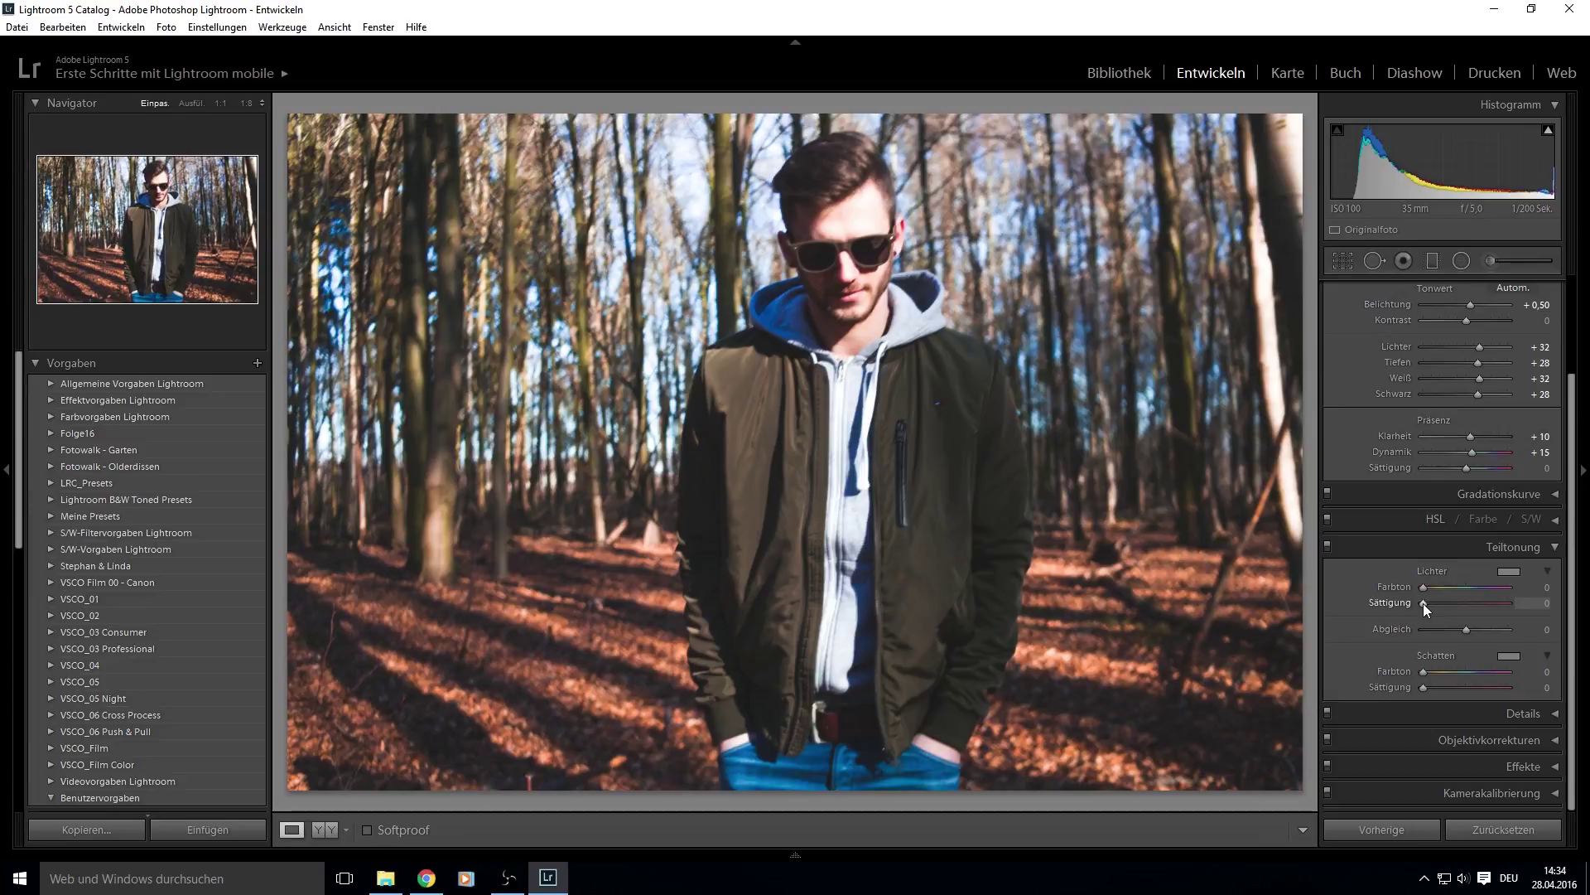
pyautogui.moveTo(1423, 603); pyautogui.dragTo(1441, 603)
pyautogui.moveTo(1423, 686); pyautogui.dragTo(1441, 686)
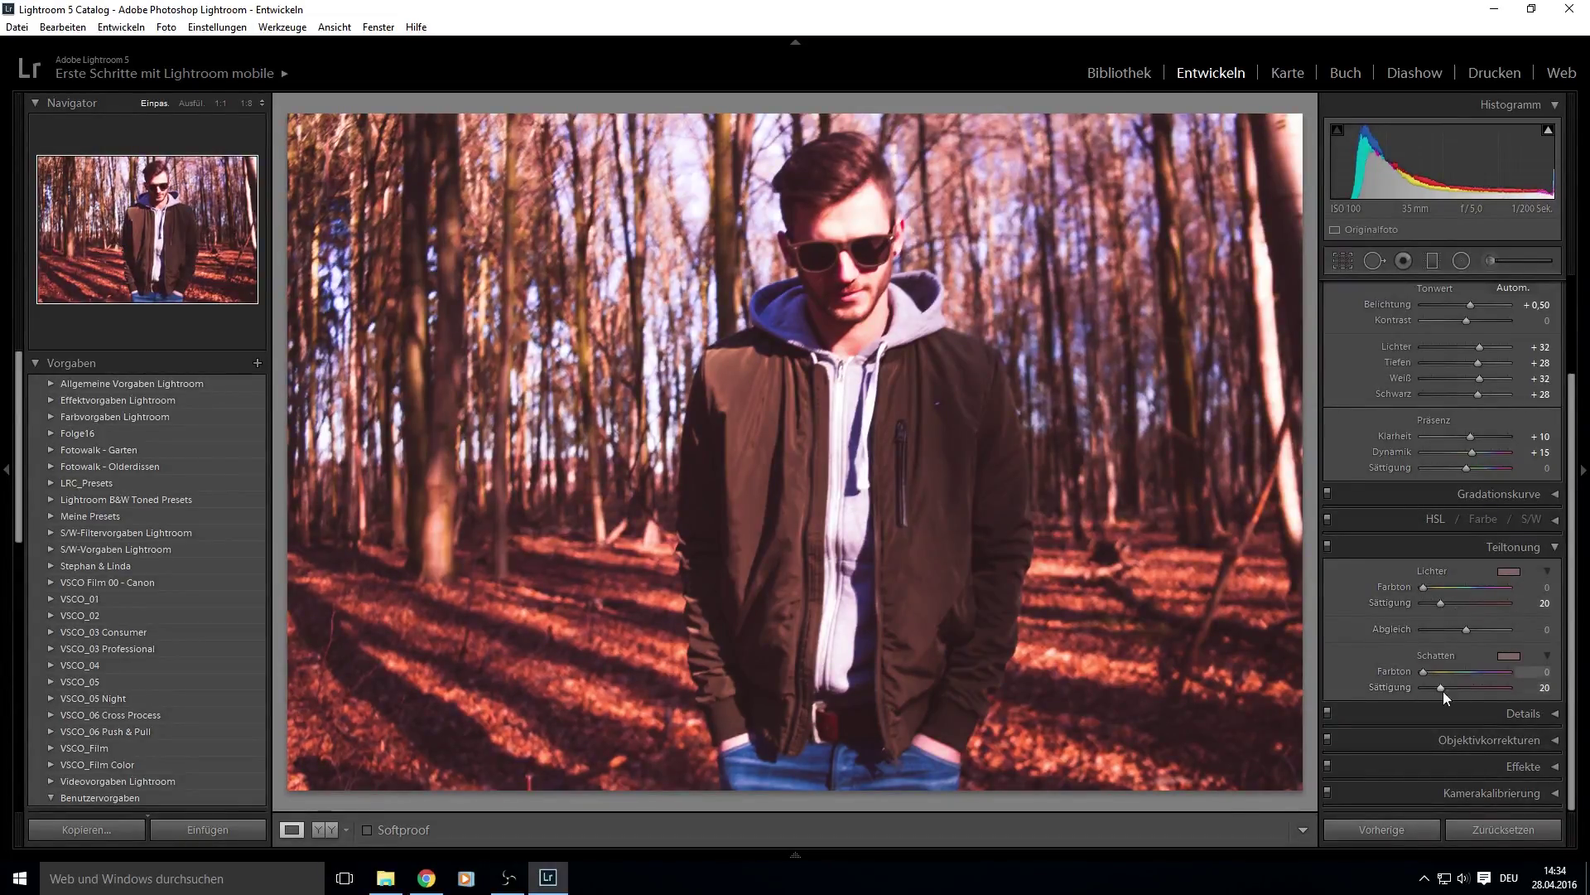
pyautogui.moveTo(1424, 588)
pyautogui.mouseDown()
pyautogui.moveTo(1450, 588)
pyautogui.moveTo(1424, 589)
pyautogui.mouseUp()
pyautogui.moveTo(1422, 673); pyautogui.dragTo(1440, 671)
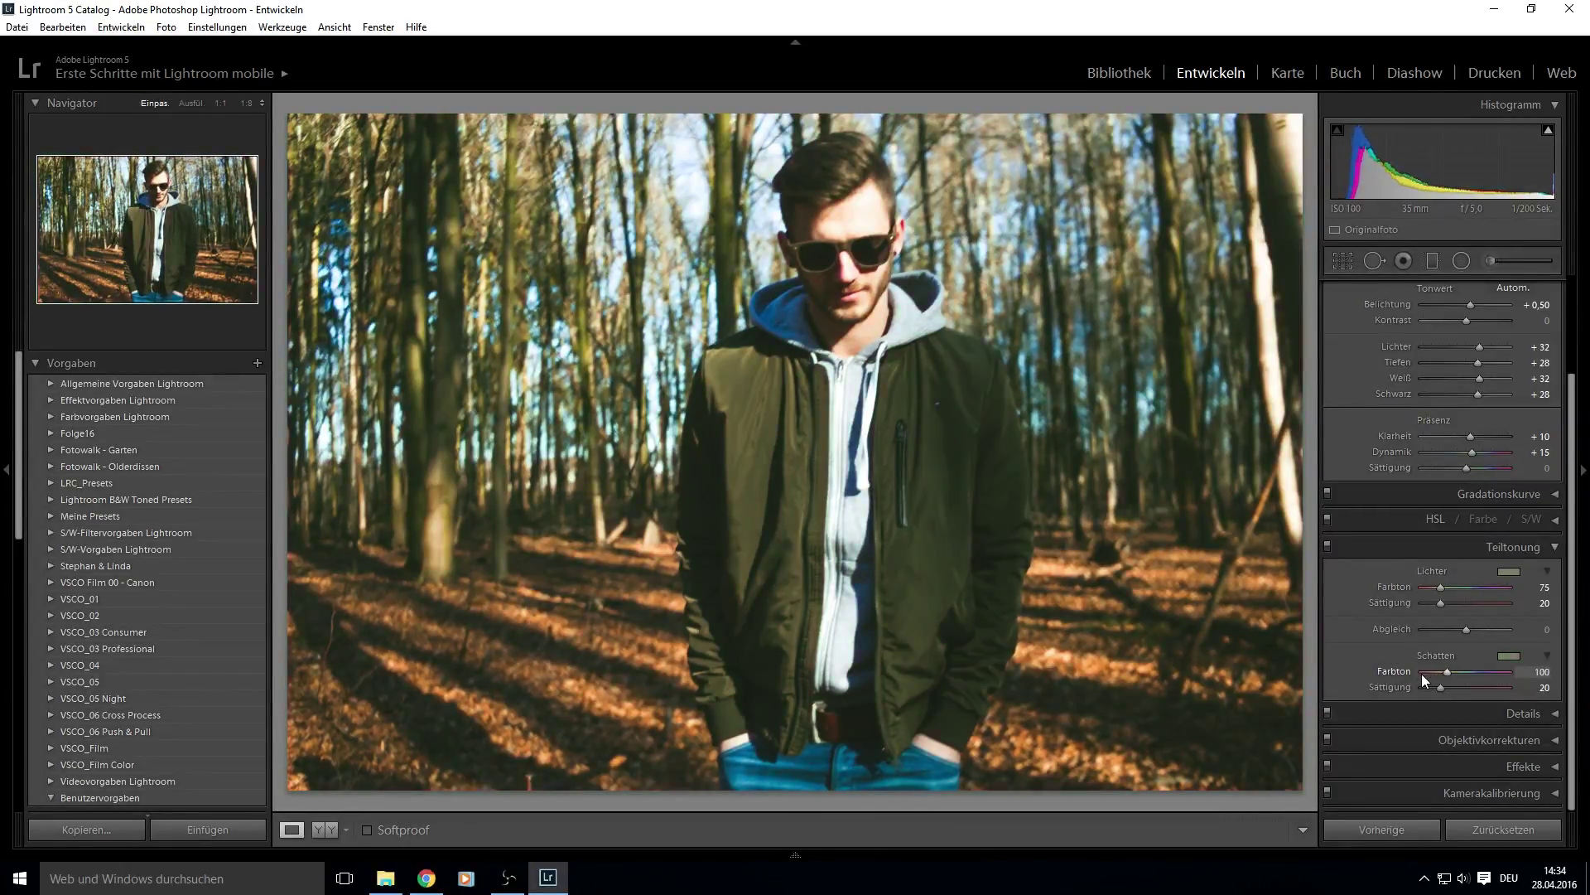
# Step: Nudge the split-toning shadow hue to 260 for cool purple-blue shadows
pyautogui.hotkey('shift', 'Up')
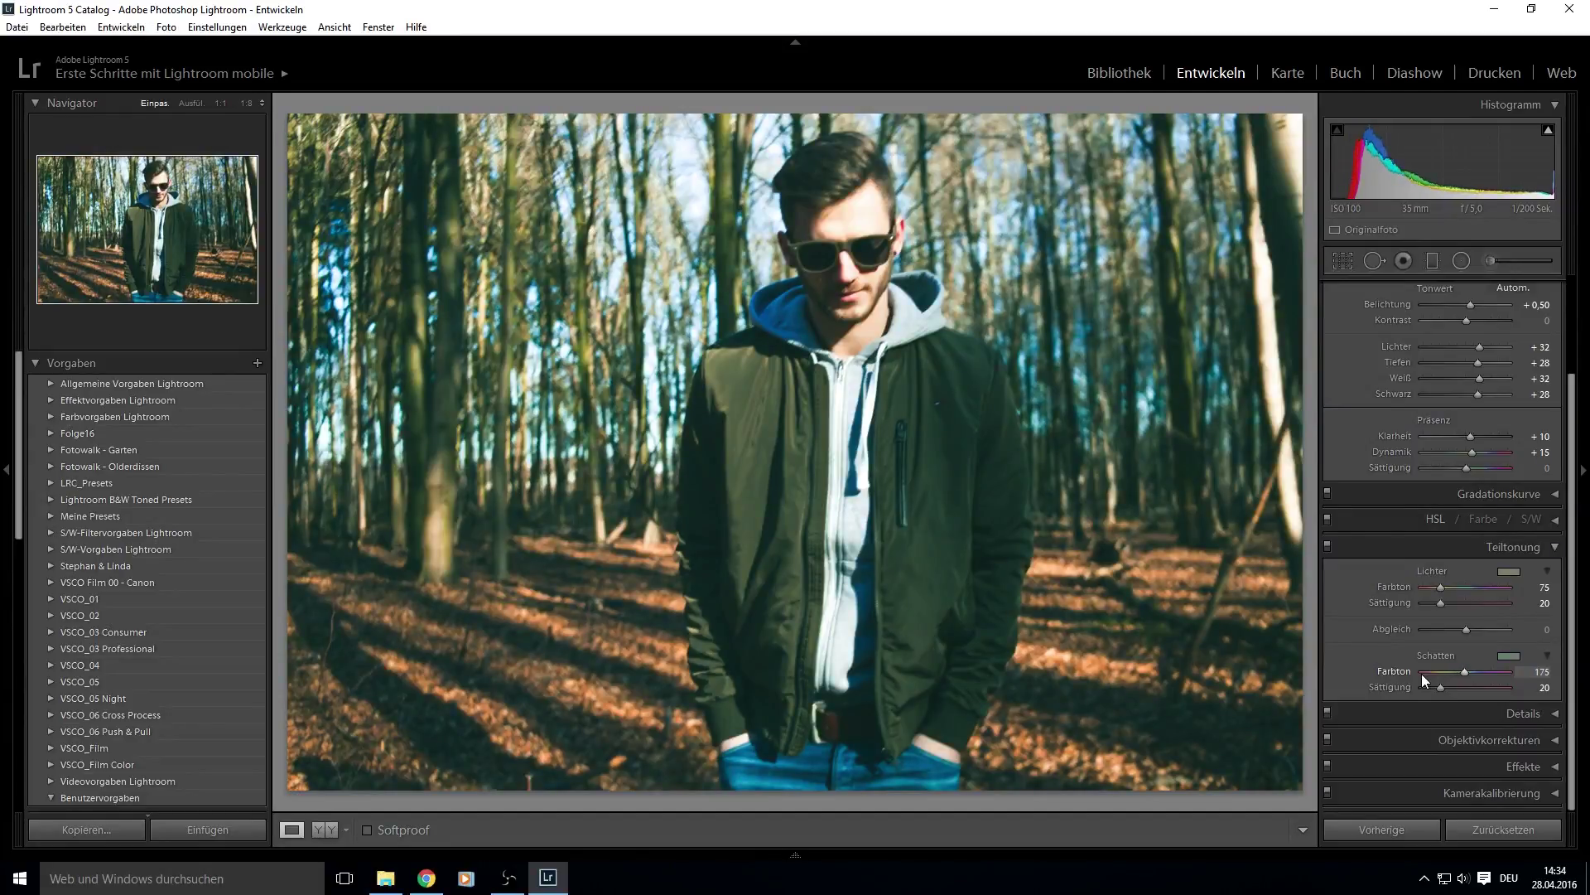
pyautogui.hotkey('shift', 'Up')
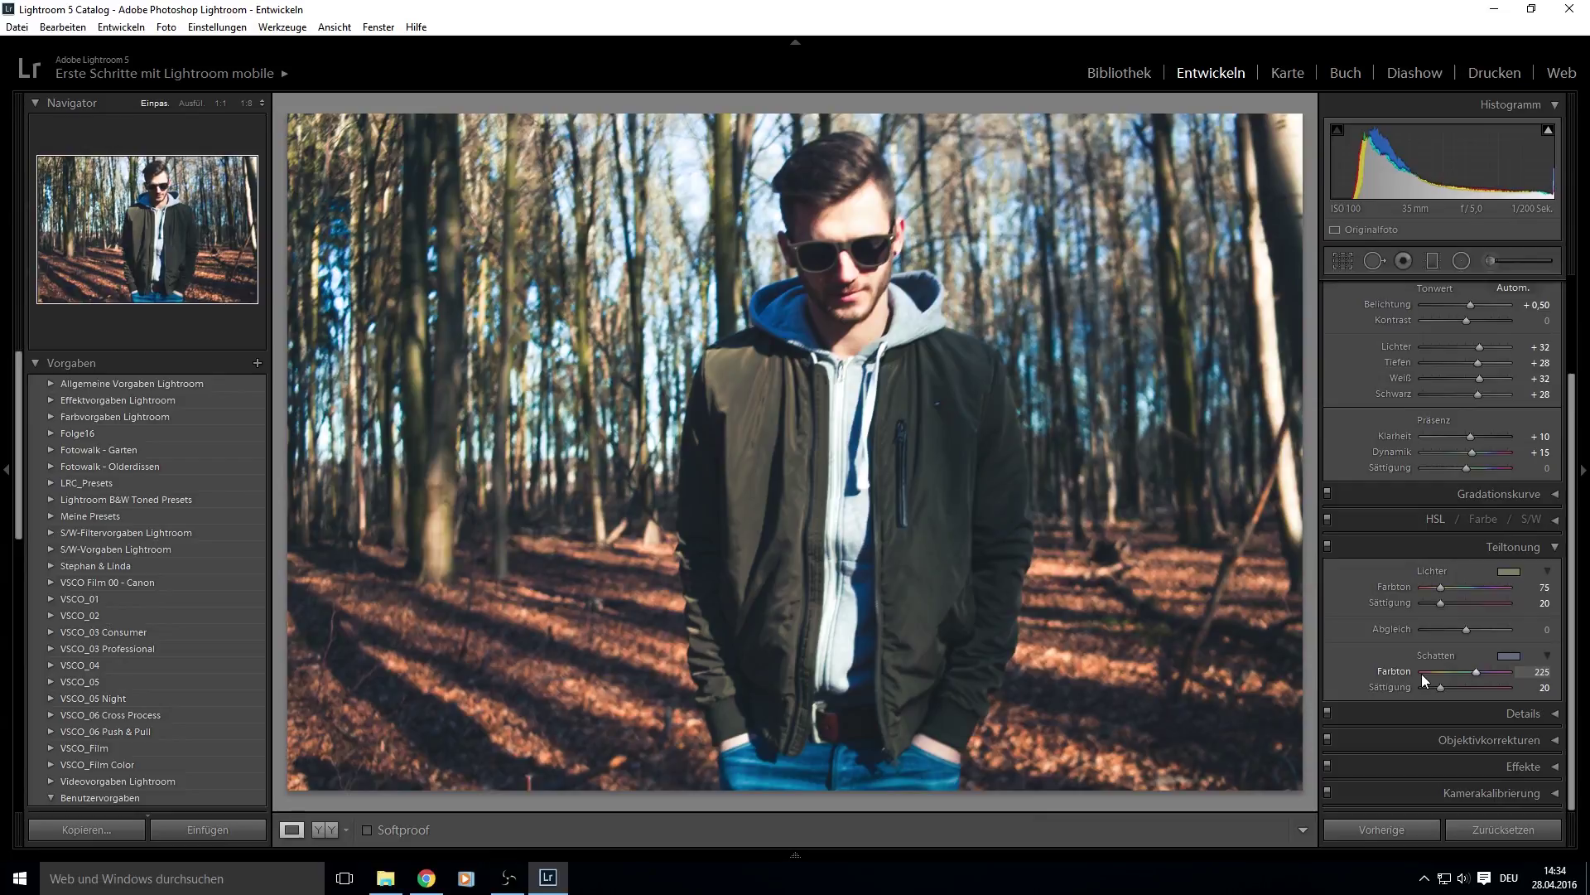
pyautogui.hotkey('shift', 'Up')
pyautogui.hotkey('shift', 'Up')
pyautogui.hotkey('shift', 'Up')
pyautogui.hotkey('shift', 'Up')
pyautogui.hotkey('shift', 'Up')
pyautogui.hotkey('shift', 'Down')
pyautogui.hotkey('shift', 'Down')
pyautogui.hotkey('shift', 'Down')
pyautogui.hotkey('shift', 'Down')
pyautogui.hotkey('shift', 'Up')
# Step: Set the split-toning balance to +10
pyautogui.moveTo(1461, 628)
pyautogui.mouseDown()
pyautogui.moveTo(1438, 630)
pyautogui.moveTo(1551, 634)
pyautogui.moveTo(1489, 633)
pyautogui.mouseUp()
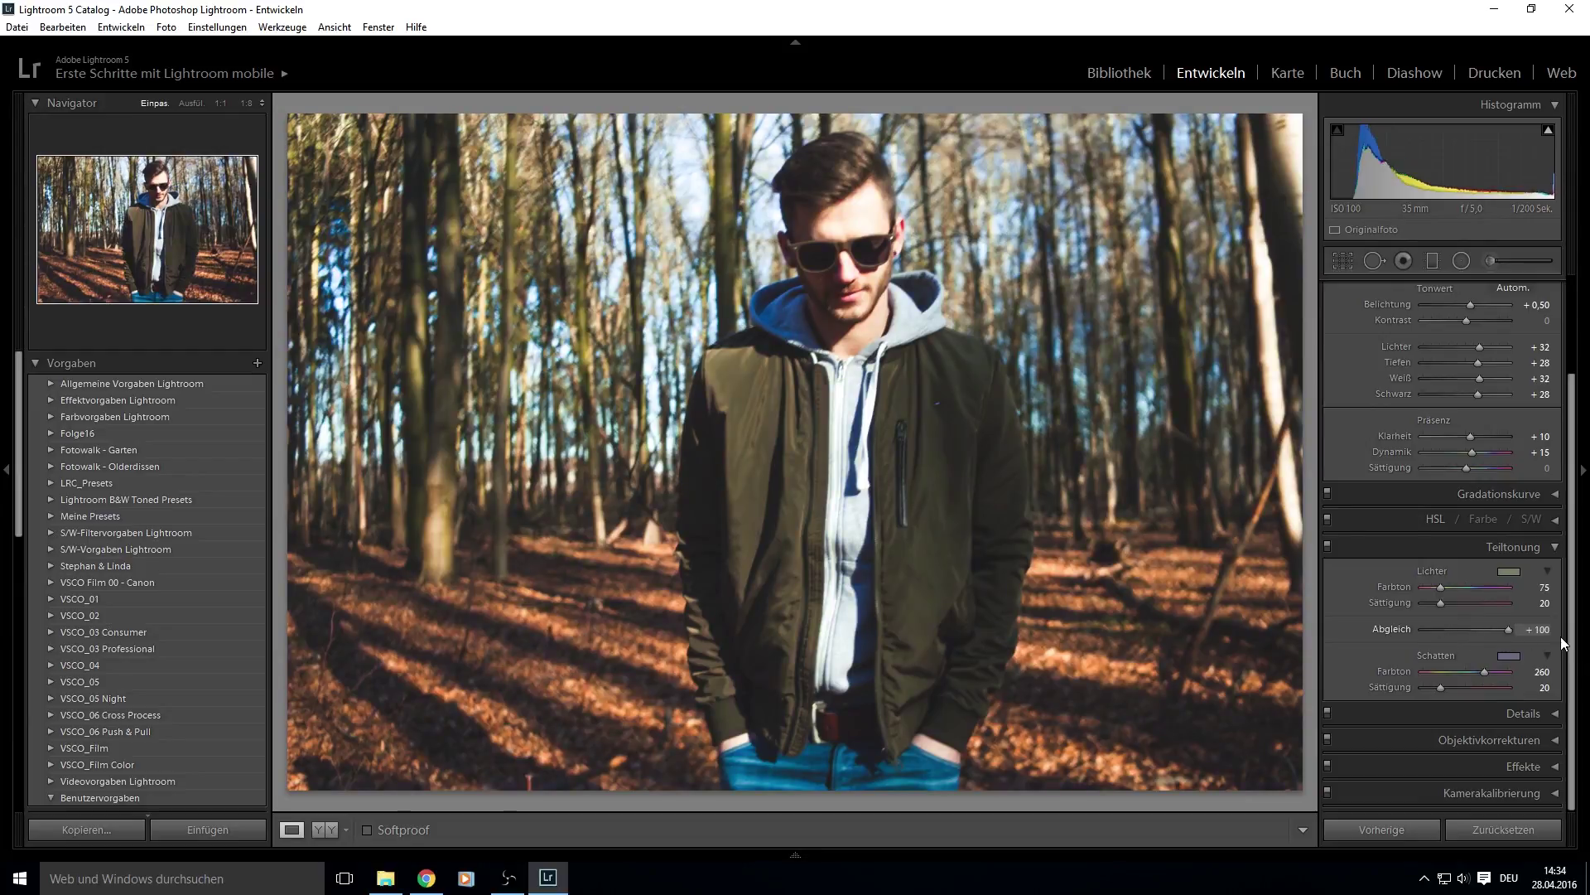
pyautogui.doubleClick(1492, 629)
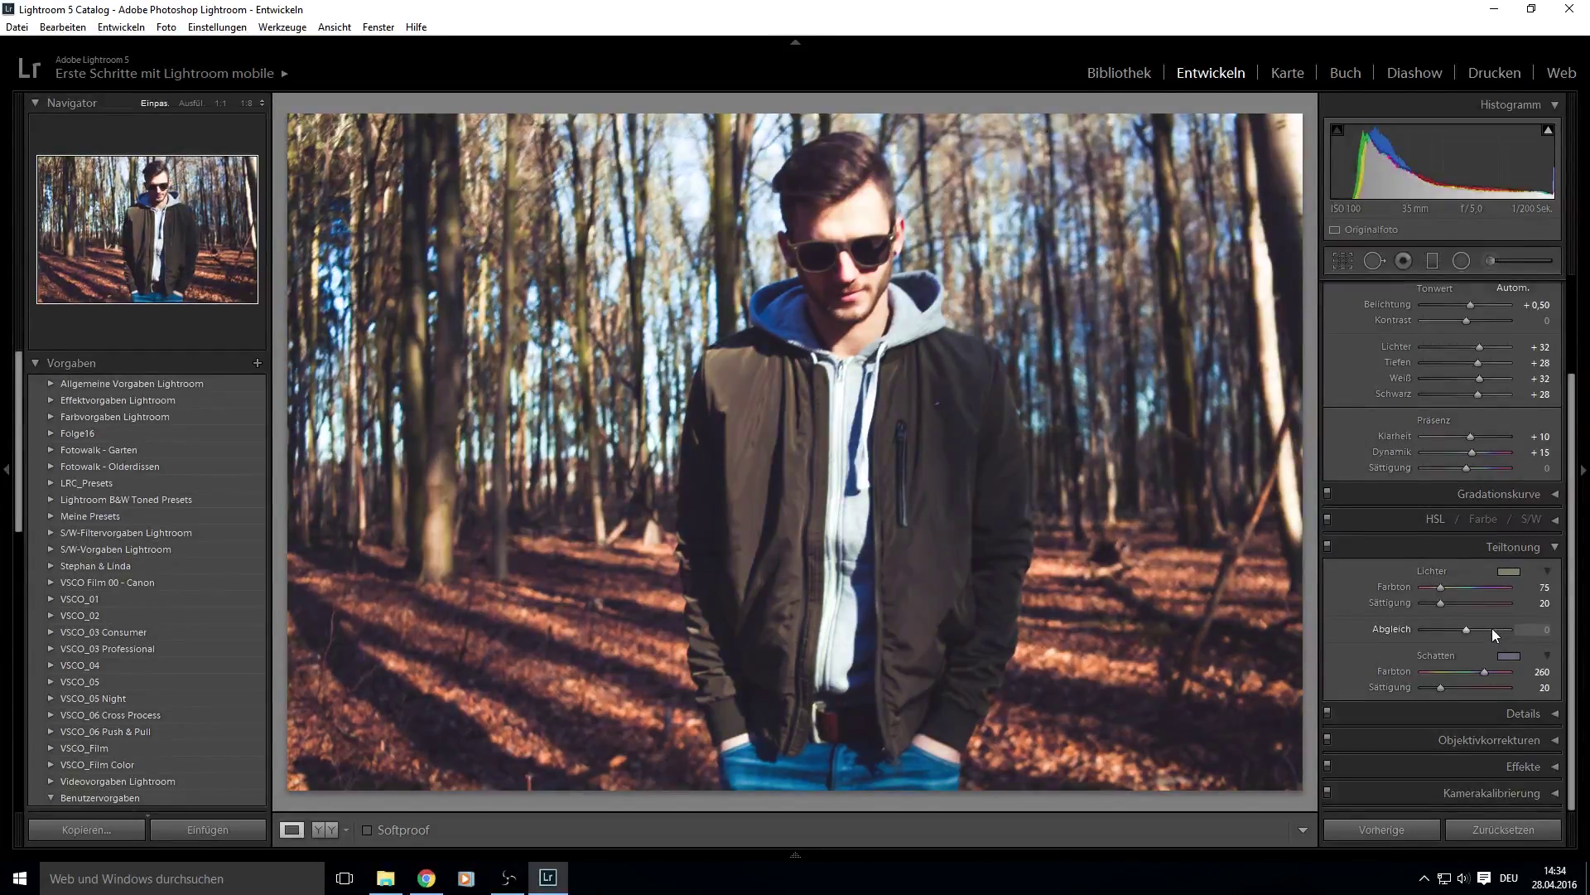
pyautogui.moveTo(1478, 630); pyautogui.dragTo(1483, 630)
pyautogui.click(1444, 629)
# Step: Toggle split toning off and on to compare, leaving it enabled
pyautogui.click(1328, 547)
pyautogui.click(1329, 545)
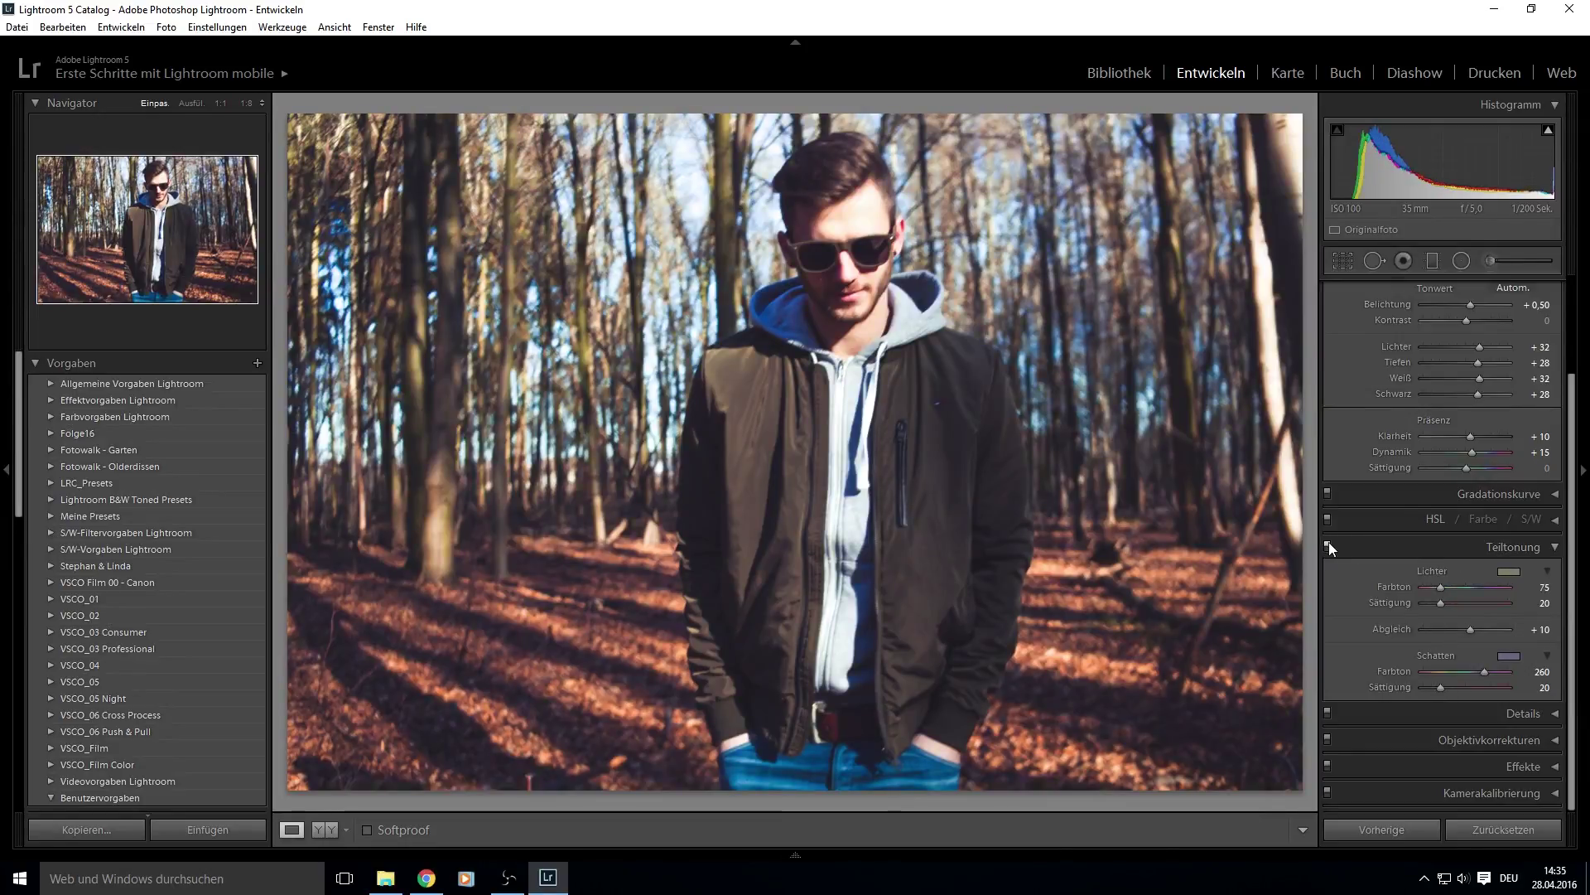
pyautogui.click(1328, 545)
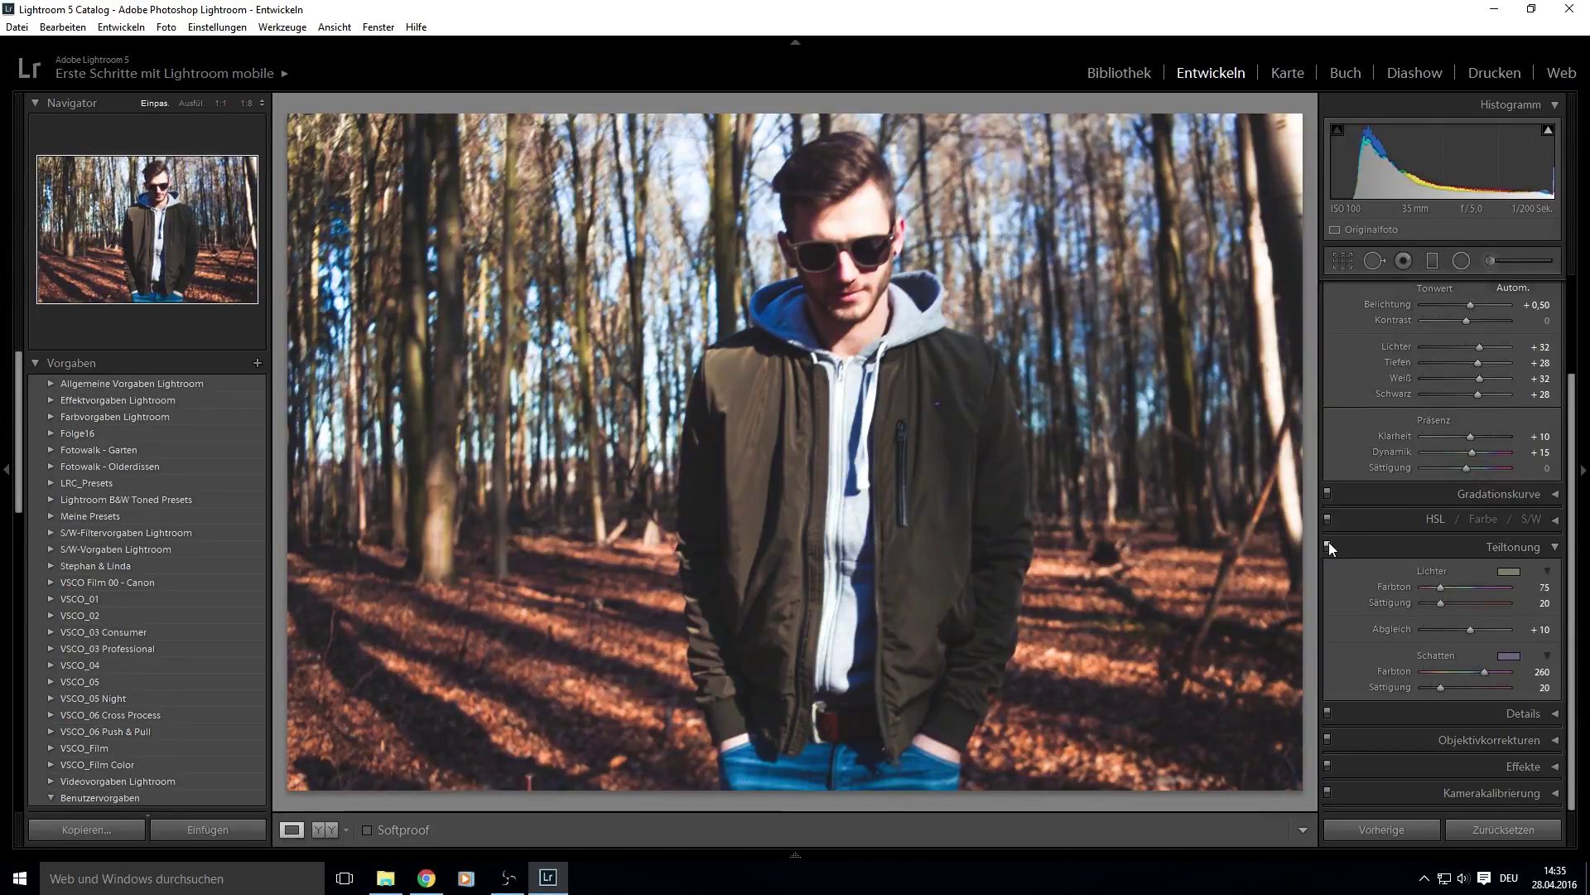
pyautogui.click(1515, 547)
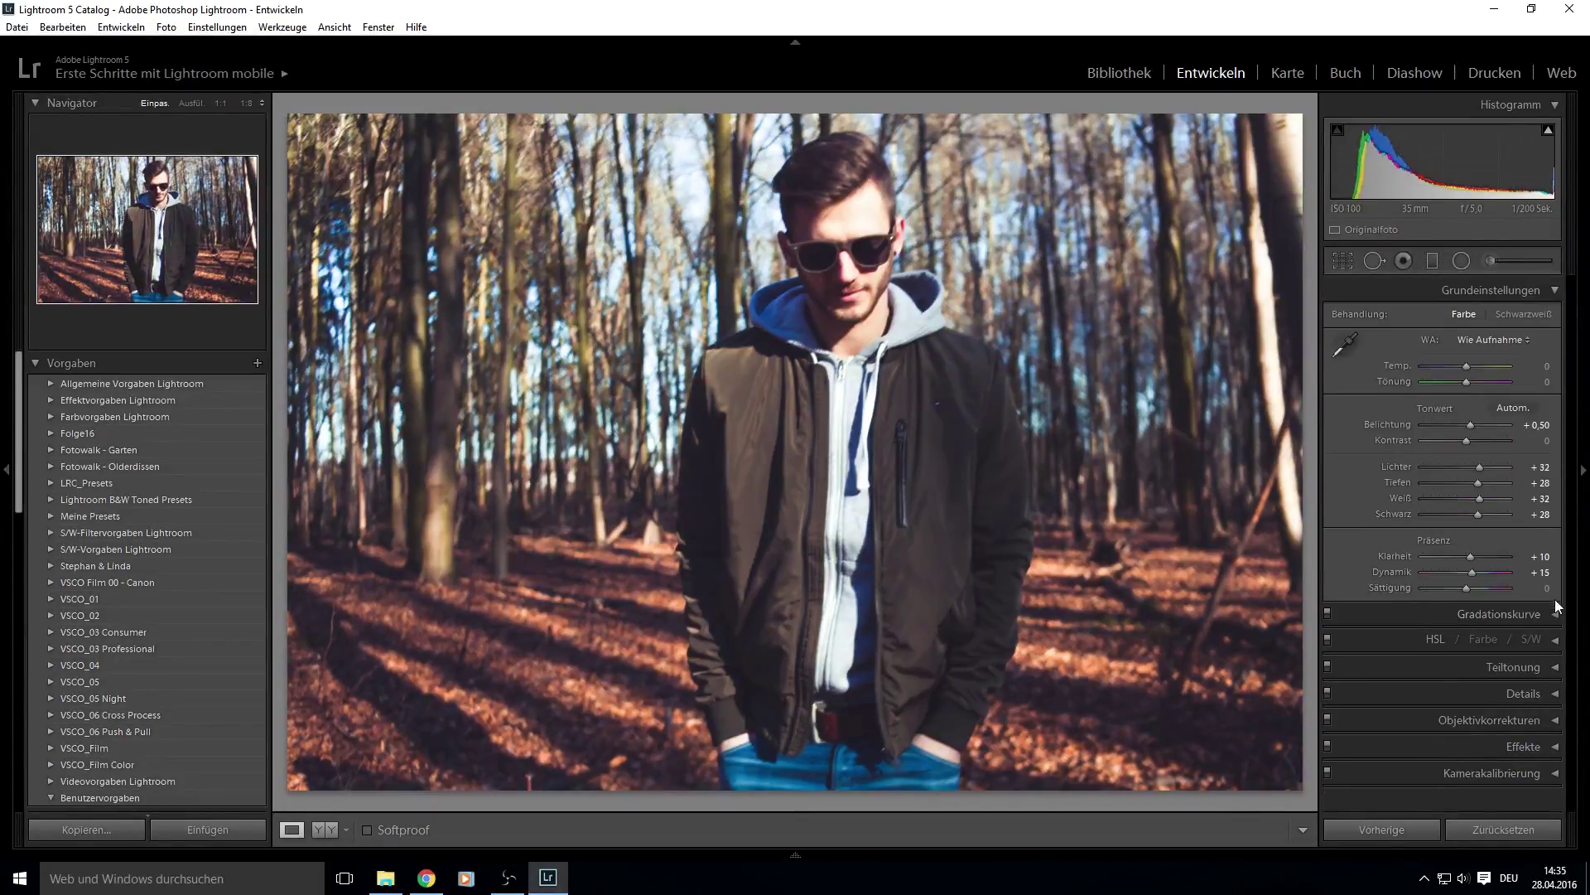
# Step: Sharpen the portrait with amount 67, detail 25 and masking 98
pyautogui.click(1556, 694)
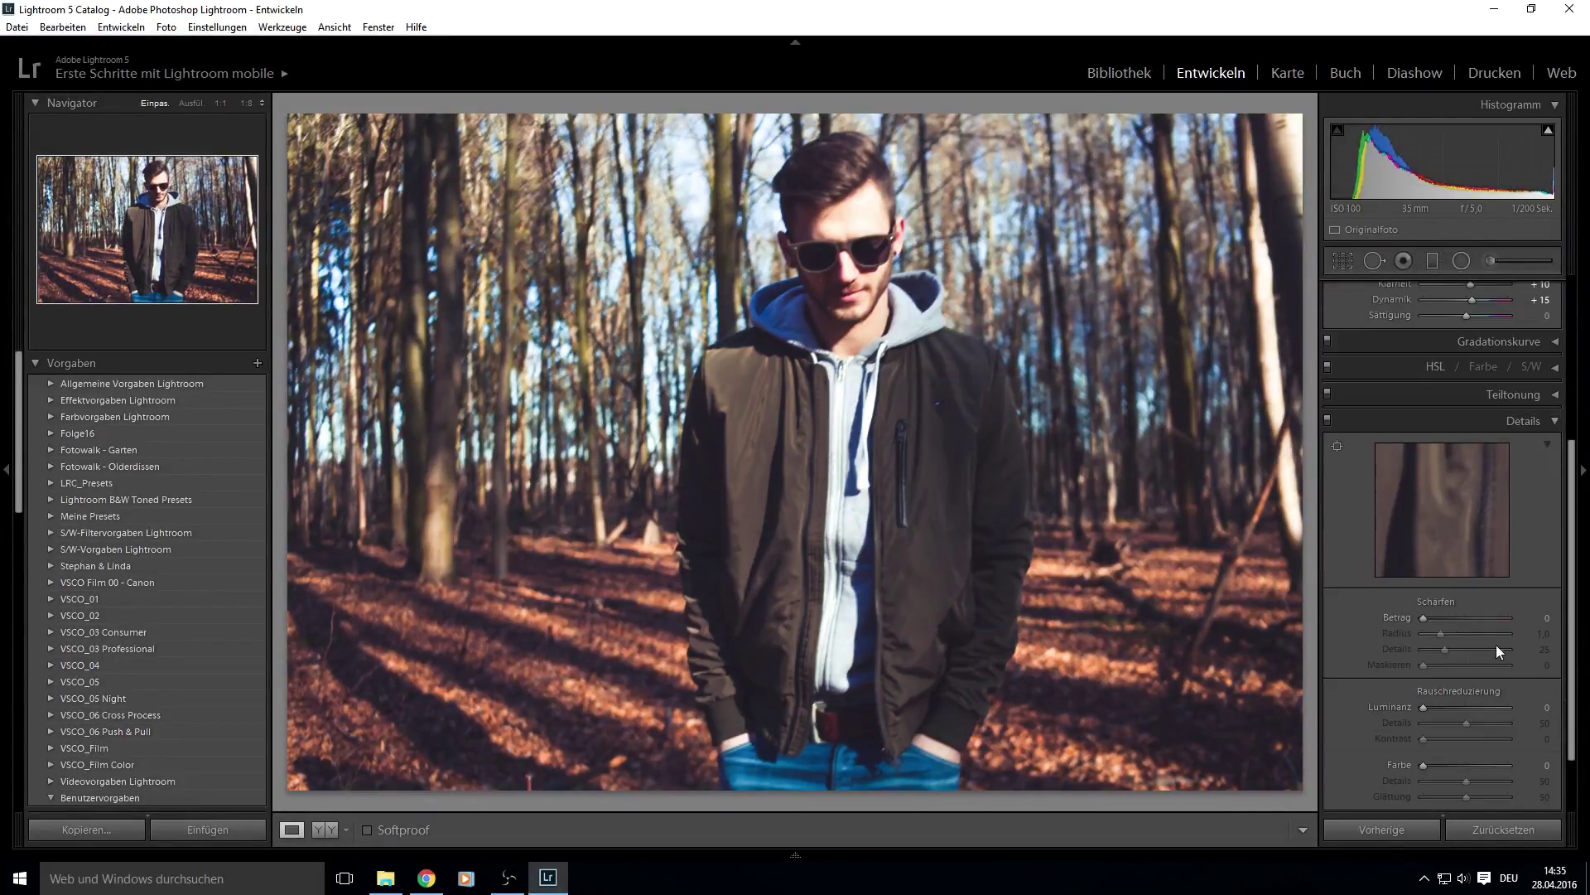
pyautogui.moveTo(1425, 620); pyautogui.dragTo(1420, 649)
pyautogui.click(1424, 619)
pyautogui.keyDown('alt'); pyautogui.moveTo(1425, 665); pyautogui.dragTo(1508, 664); pyautogui.keyUp('alt')
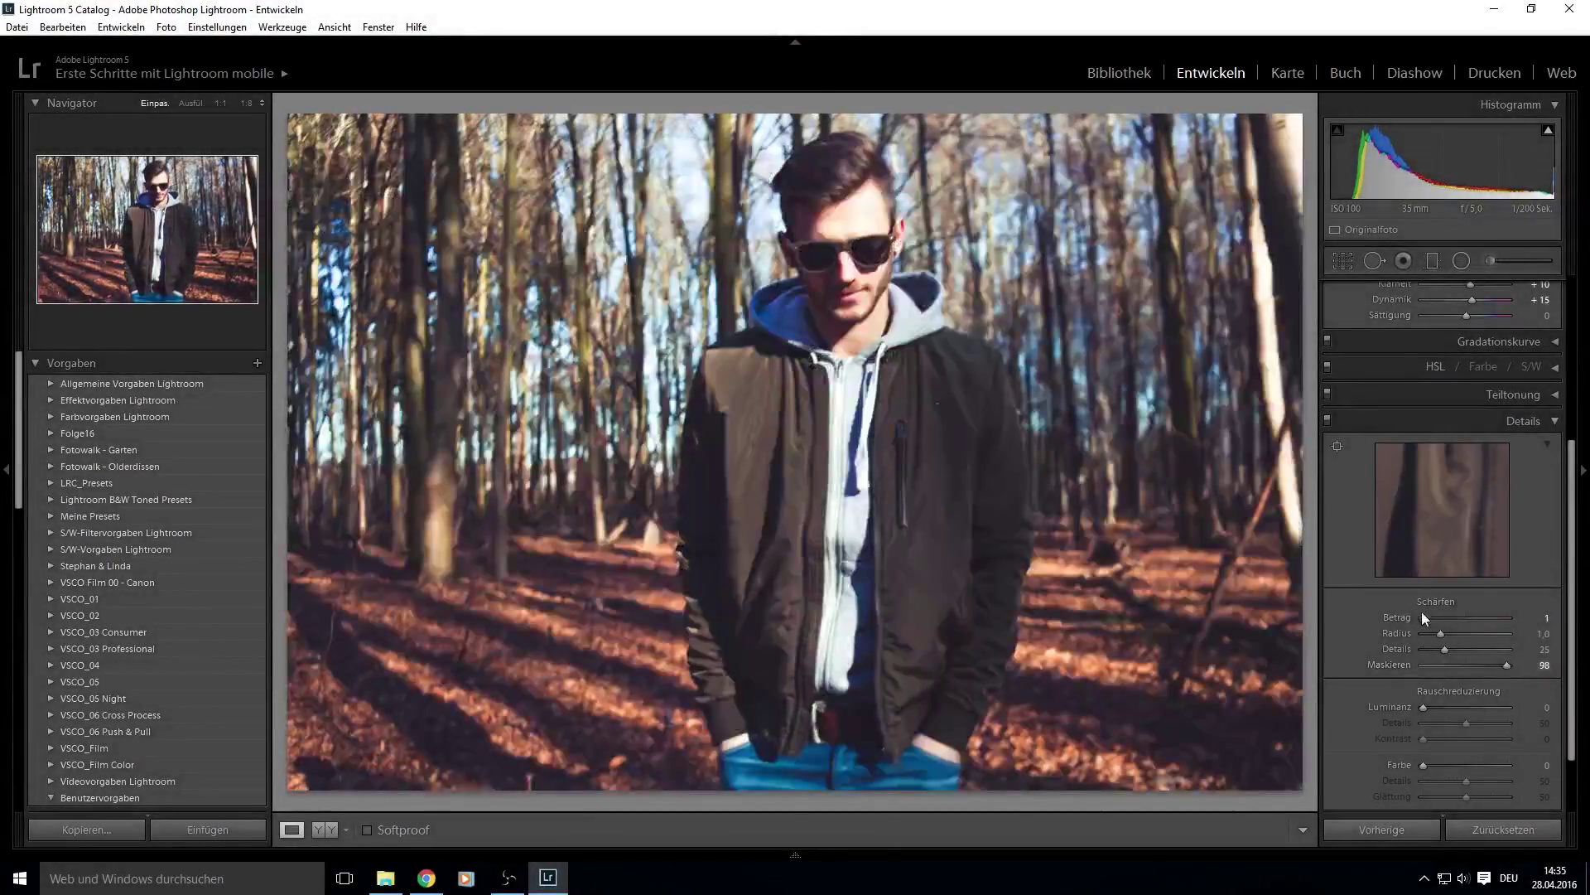
pyautogui.moveTo(1423, 618); pyautogui.dragTo(1438, 619)
# Step: Set luminance noise reduction to 25
pyautogui.click(1446, 708)
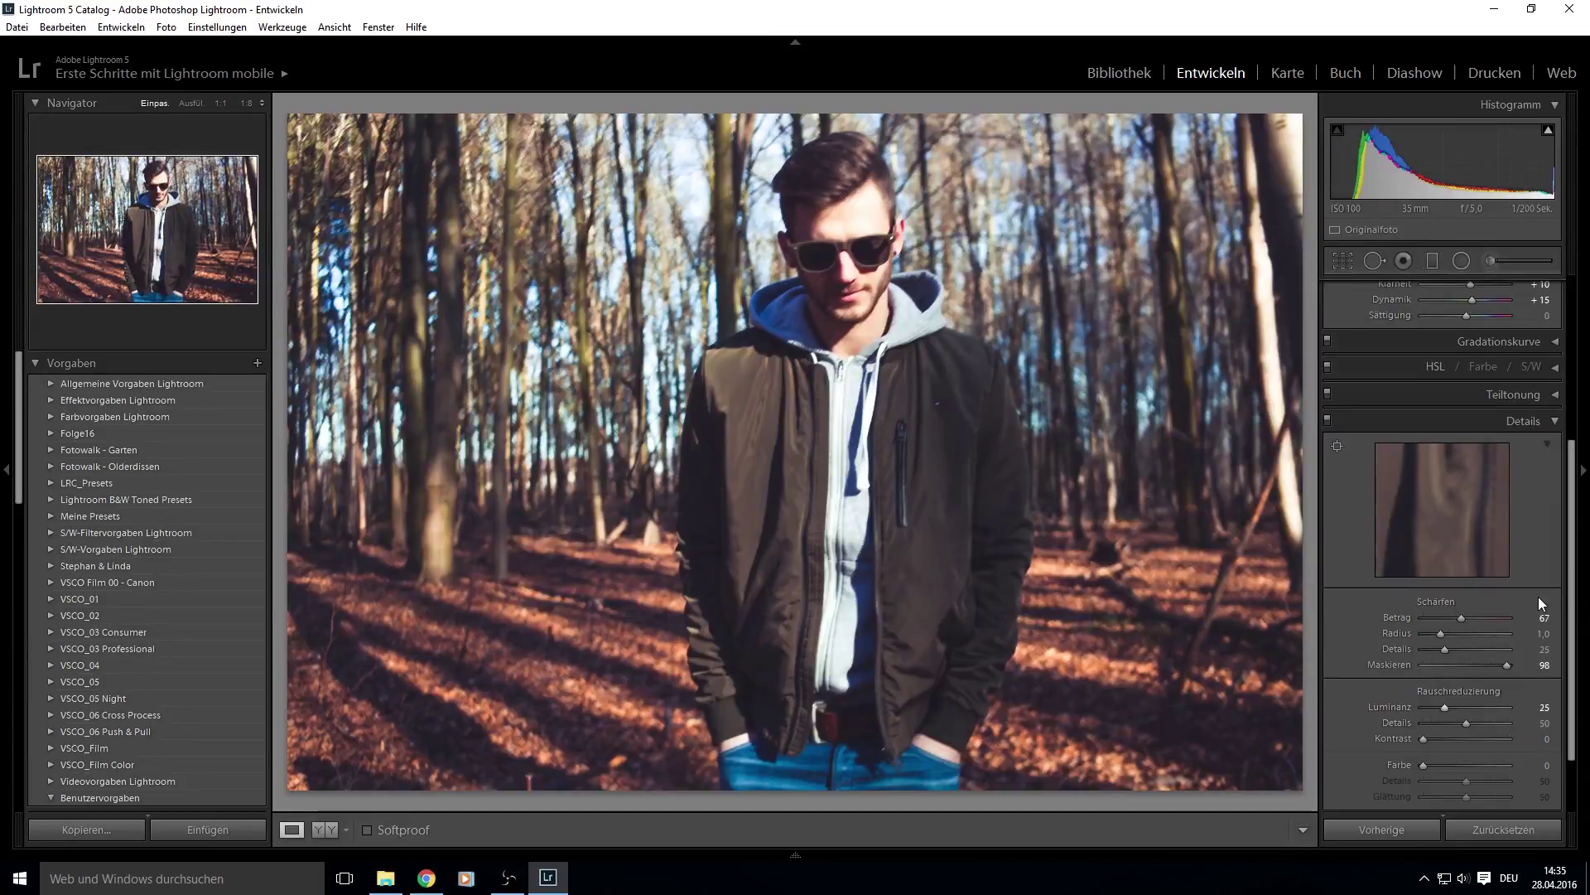
pyautogui.hotkey('ctrl', '5')
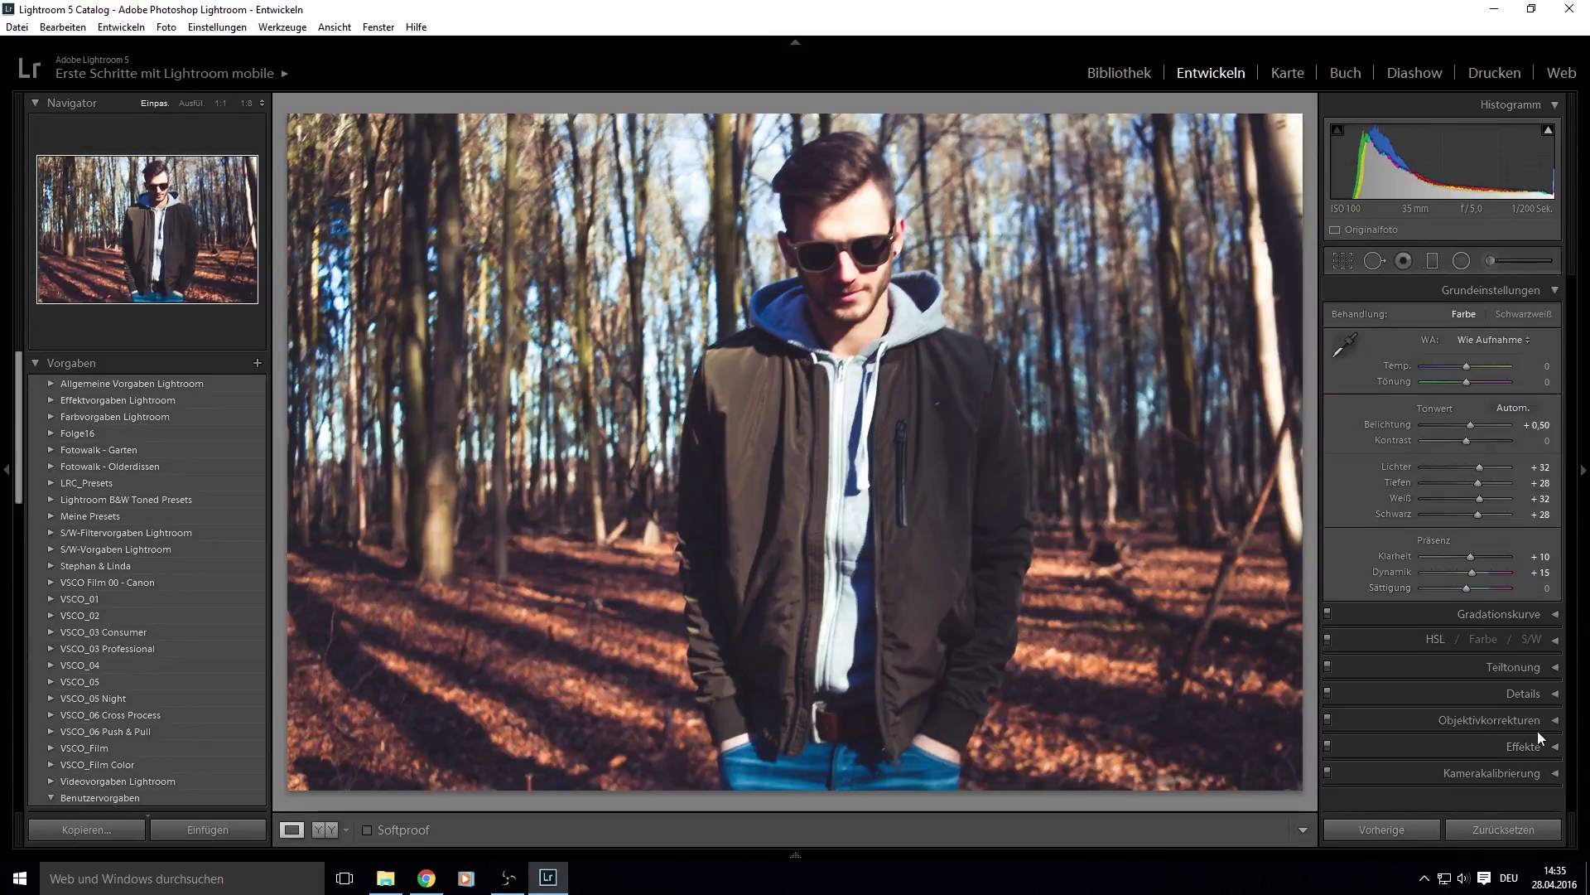
pyautogui.click(1554, 696)
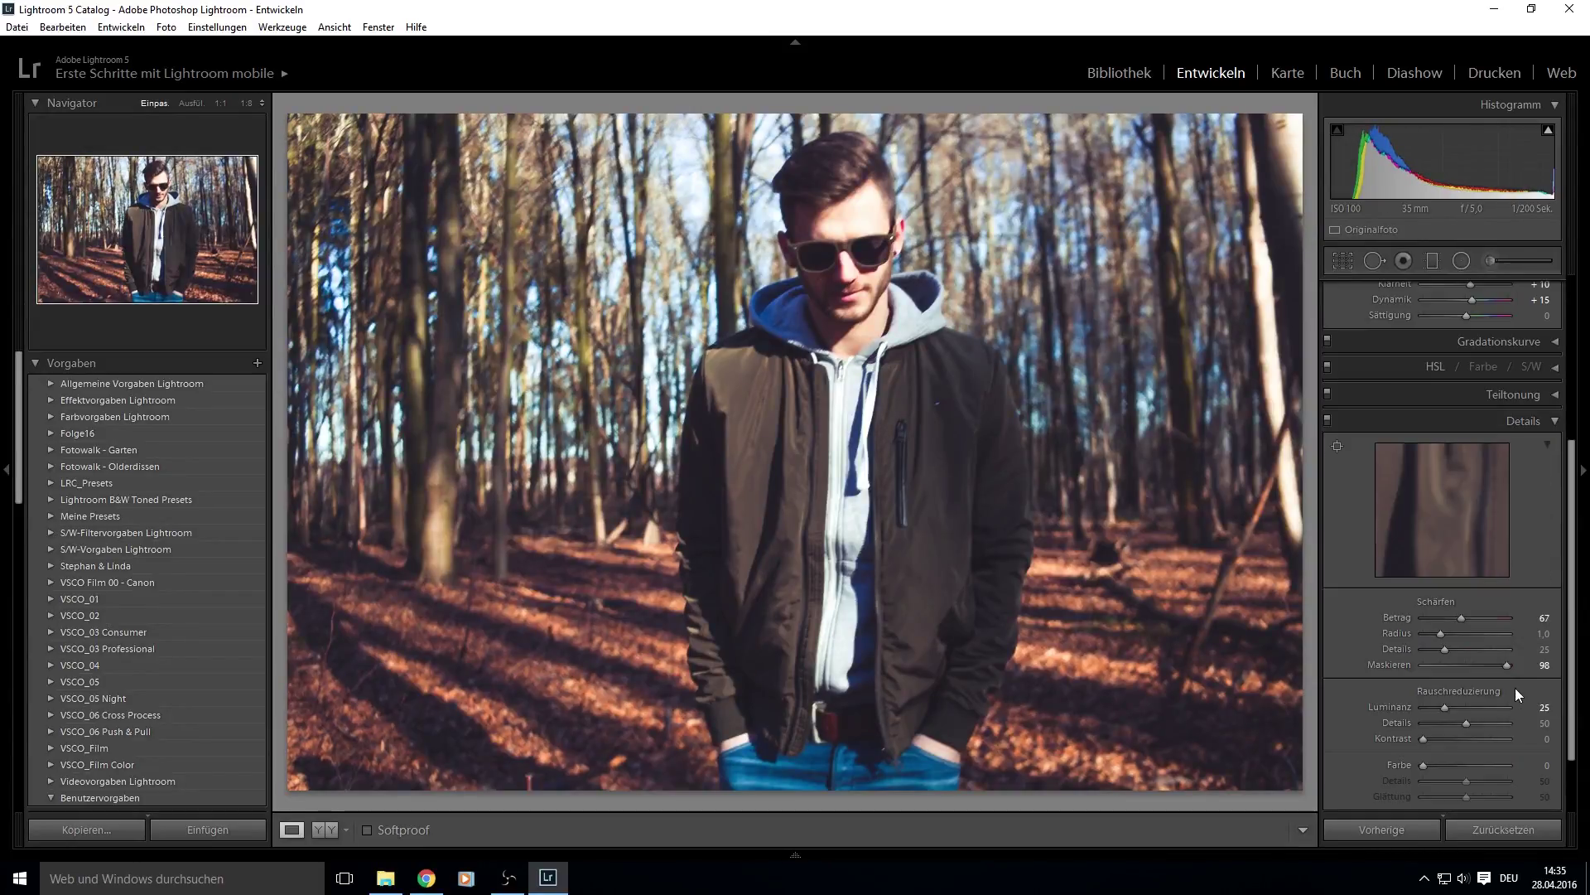
pyautogui.click(1546, 422)
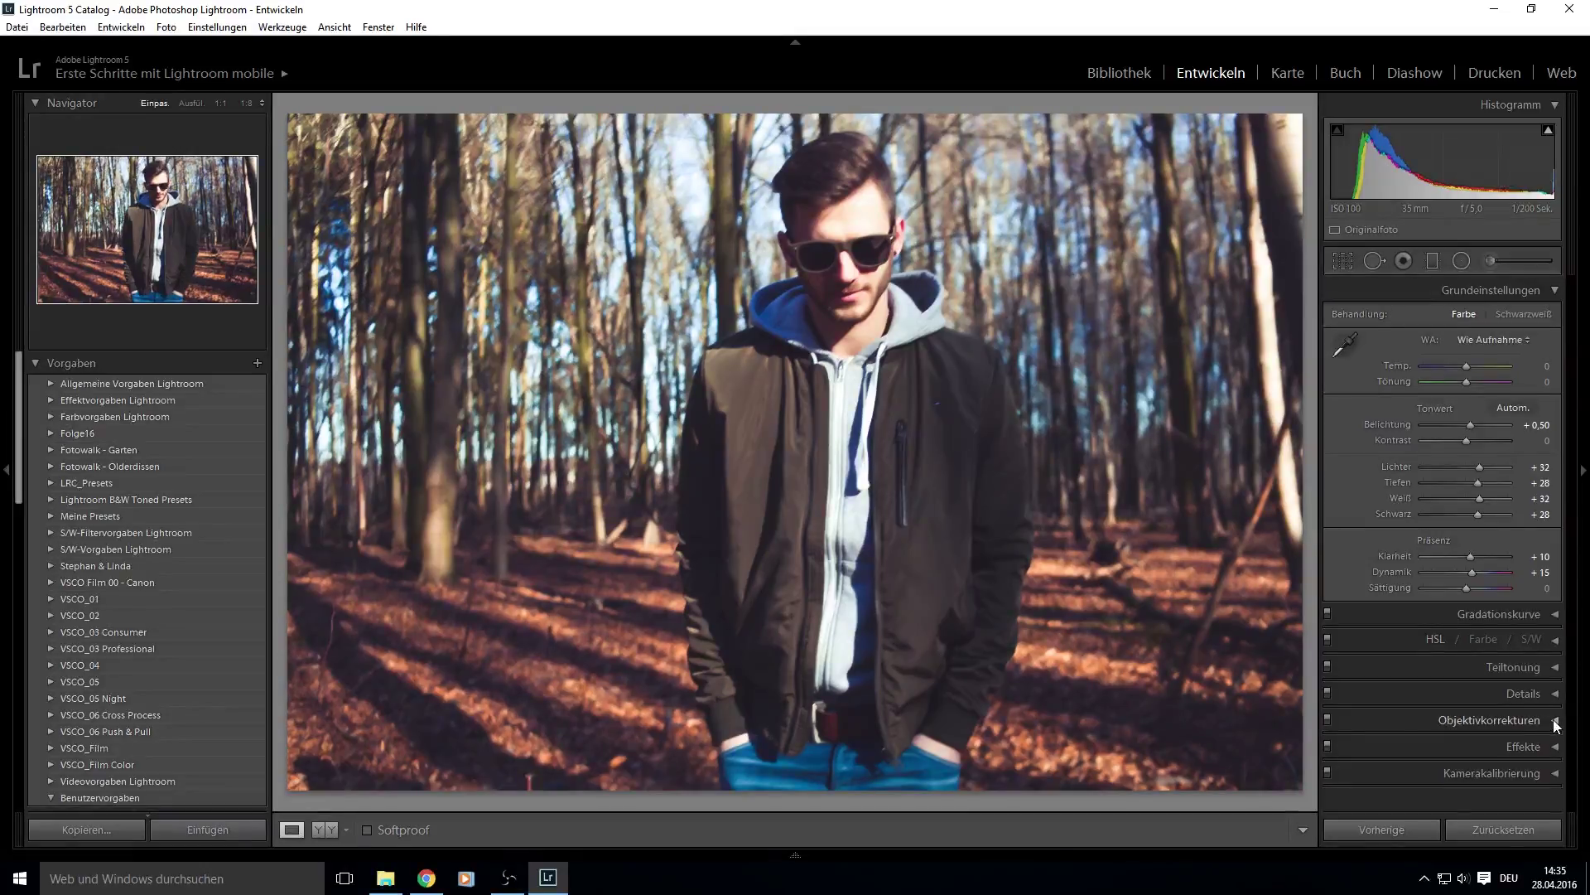
# Step: Try a strong manual lens vignette, then ease the amount back toward a subtle -10
pyautogui.click(1516, 721)
pyautogui.moveTo(1467, 777); pyautogui.dragTo(1395, 776)
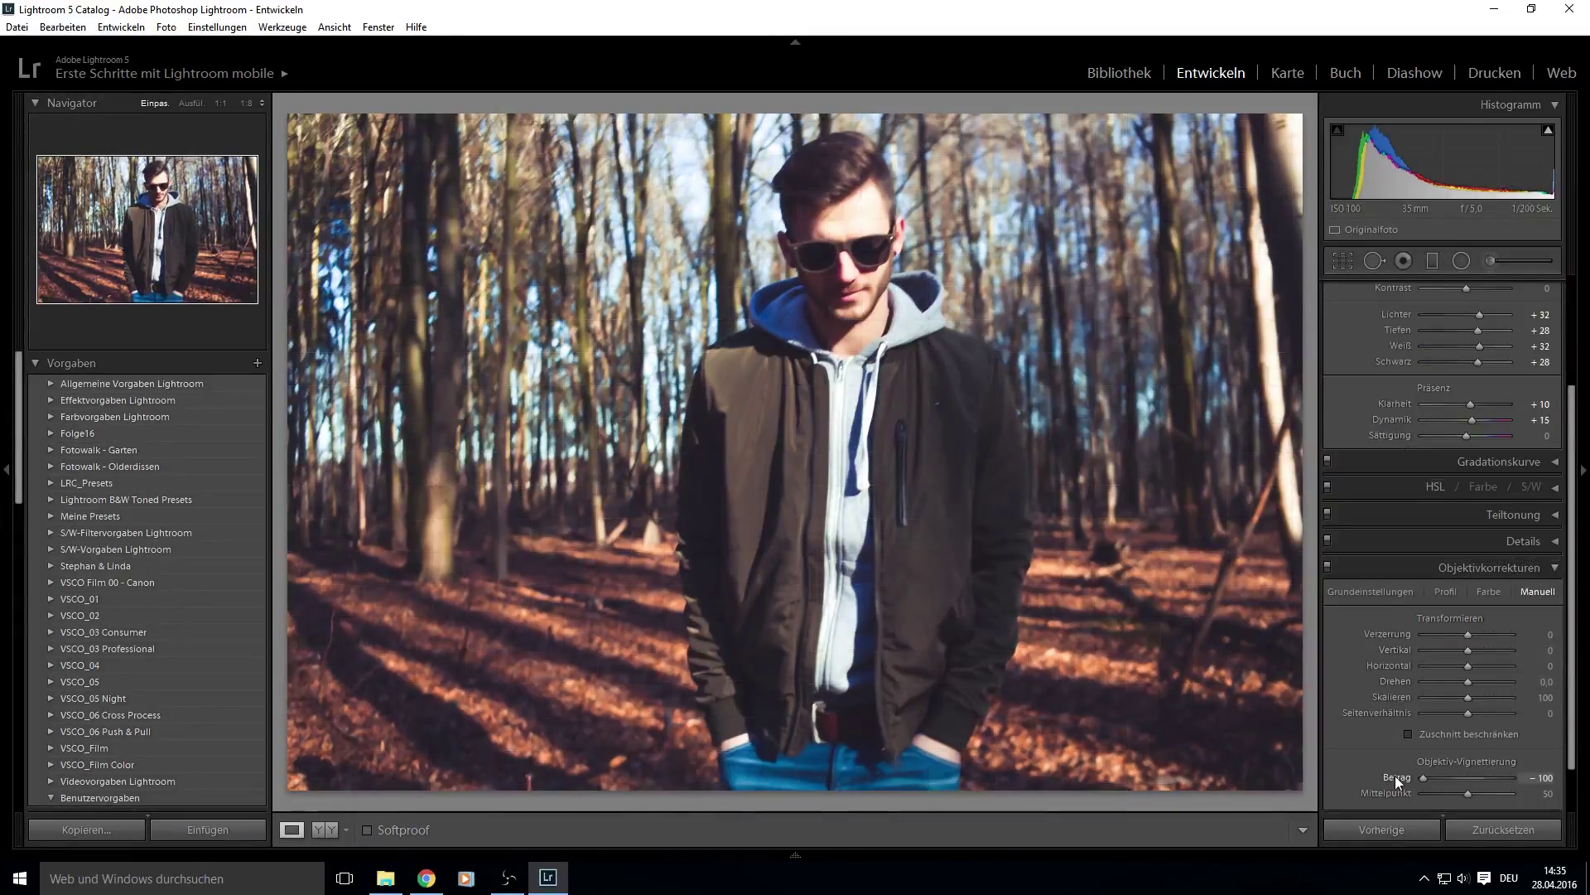
pyautogui.moveTo(1530, 775)
pyautogui.mouseDown()
pyautogui.moveTo(1454, 781)
pyautogui.moveTo(1467, 775)
pyautogui.mouseUp()
pyautogui.click(1553, 569)
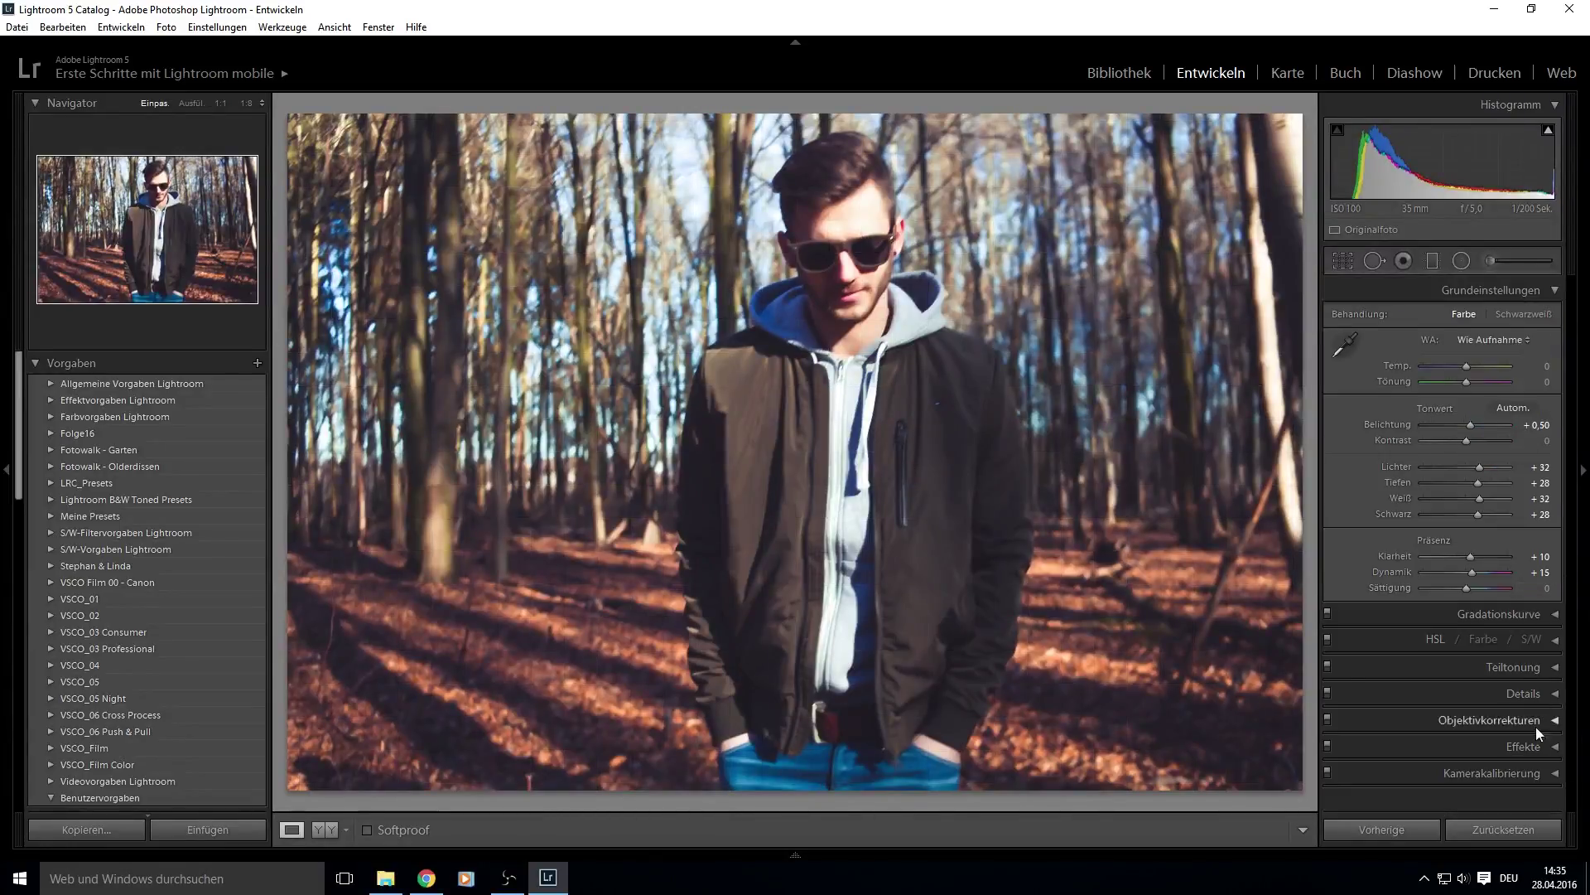
# Step: In Camera Calibration, reset shadow tint, set red primary hue +10, and keep blue primary hue 0
pyautogui.click(1542, 773)
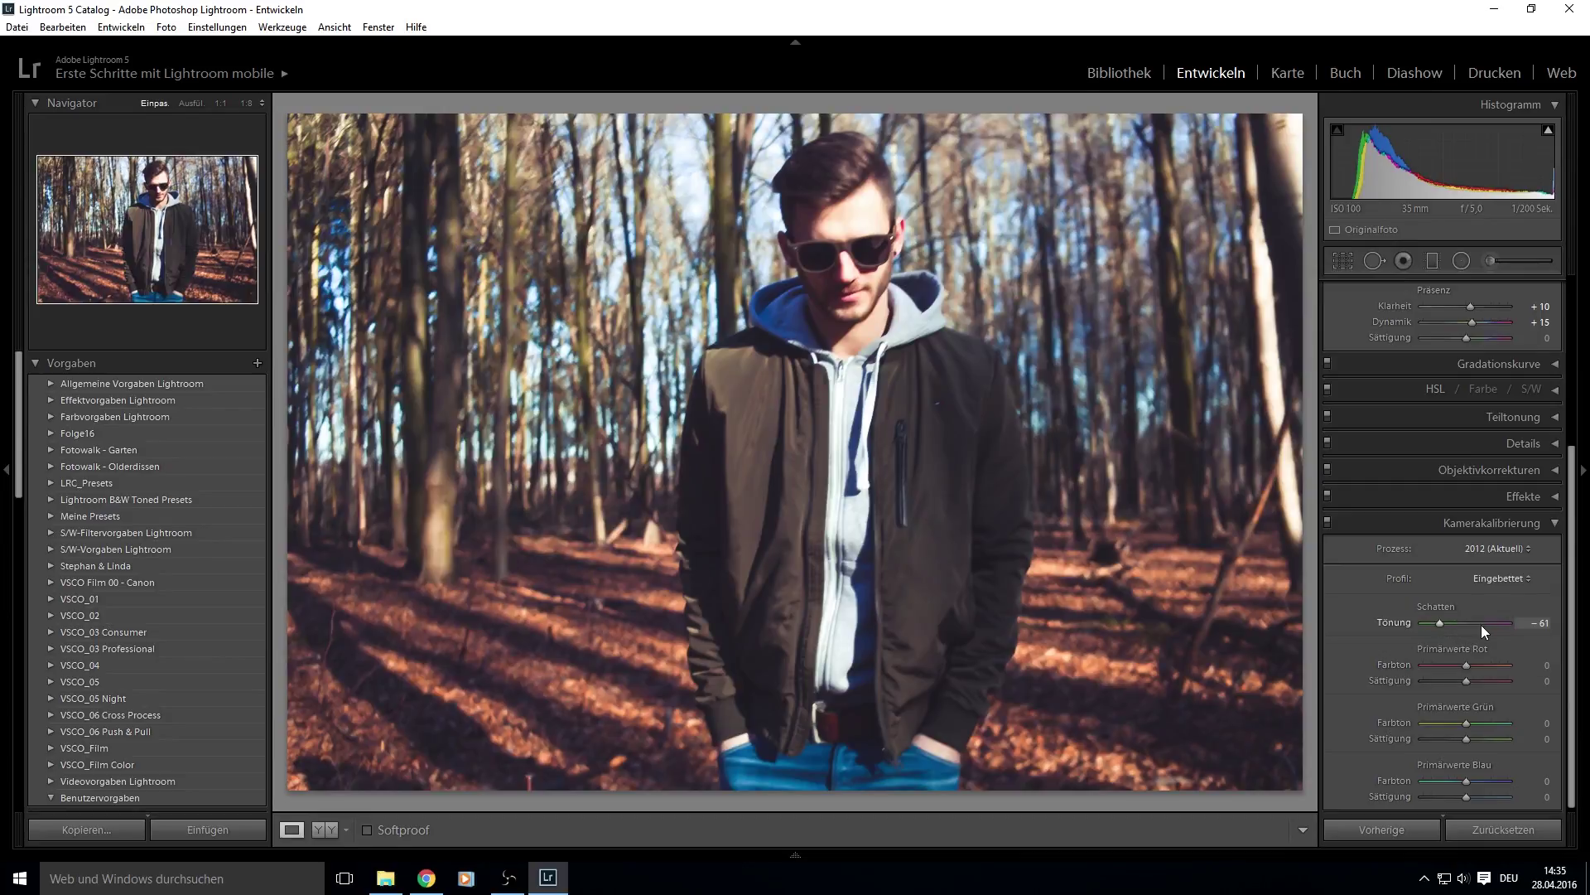
pyautogui.doubleClick(1490, 622)
pyautogui.moveTo(1466, 664); pyautogui.dragTo(1485, 665)
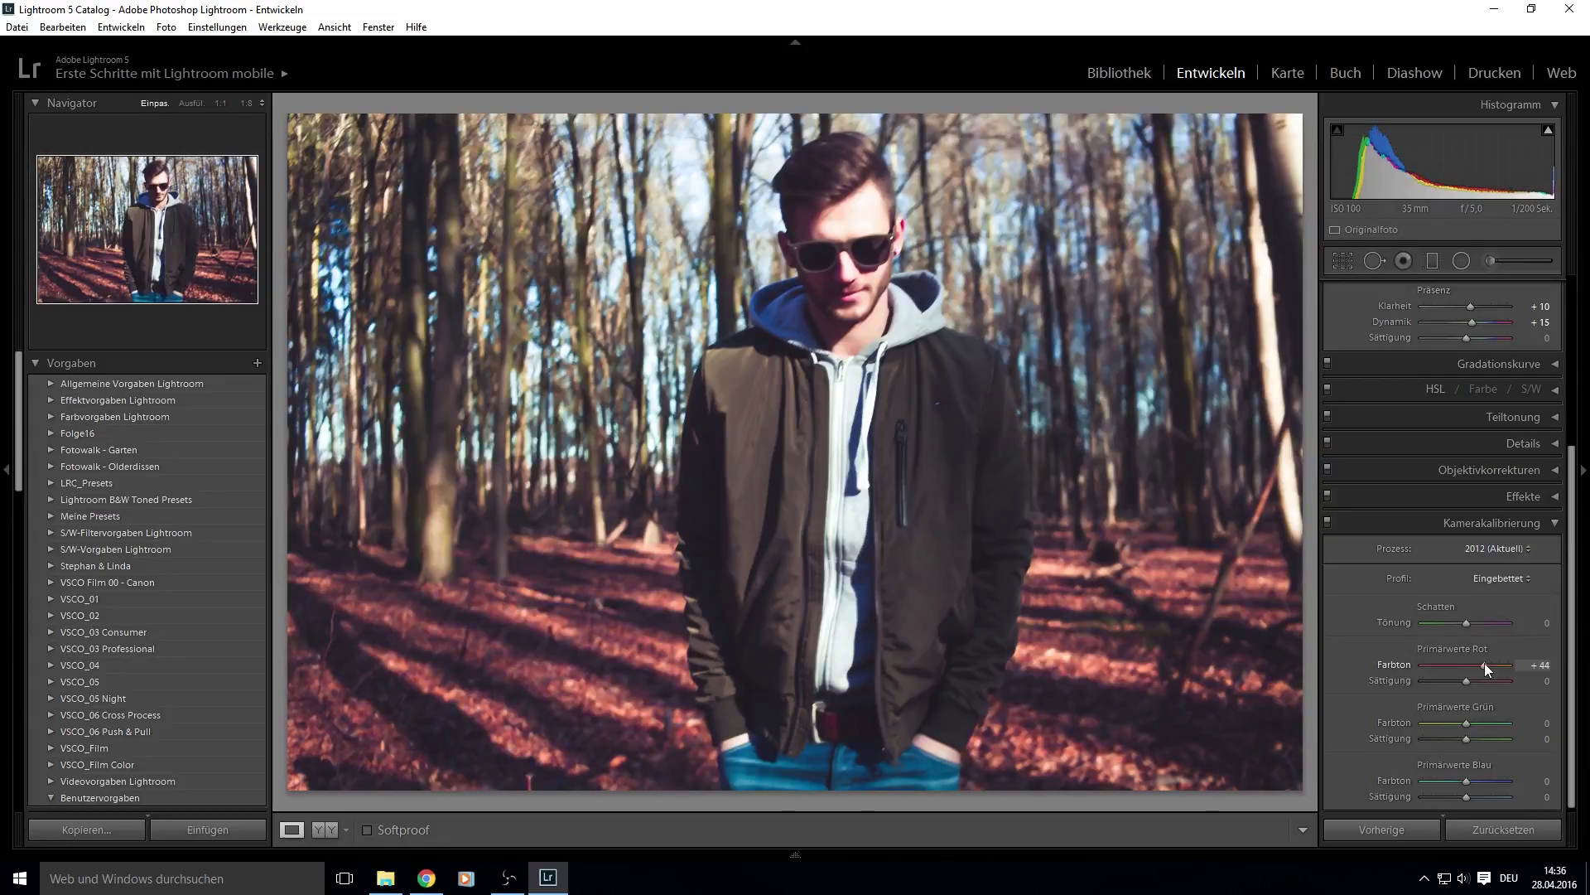
pyautogui.doubleClick(1483, 665)
pyautogui.moveTo(1470, 664); pyautogui.dragTo(1489, 665)
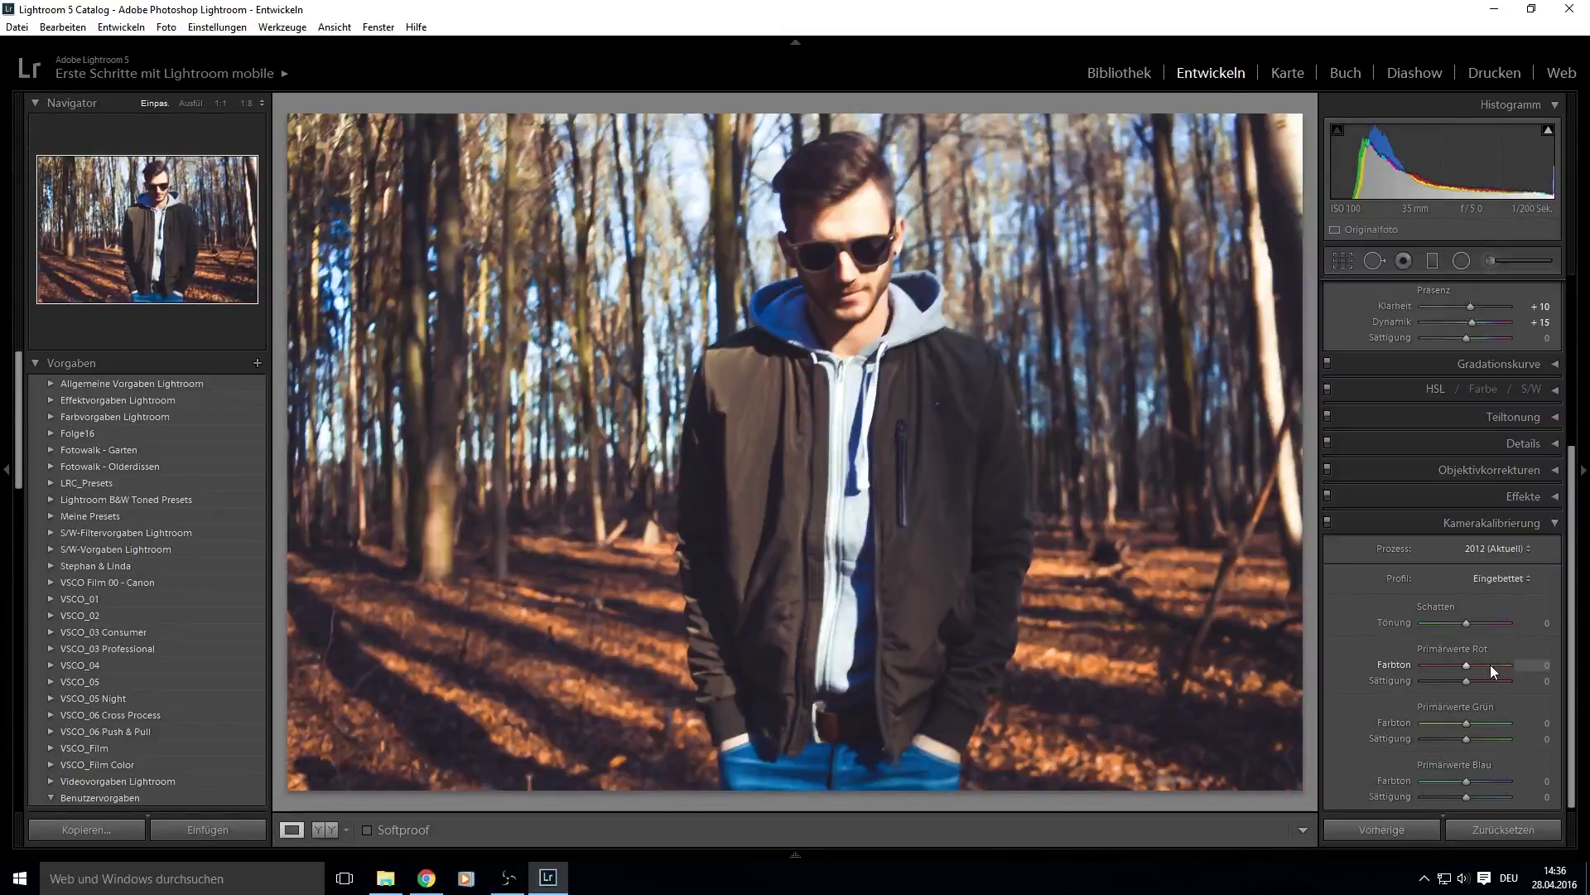
pyautogui.moveTo(1466, 780)
pyautogui.mouseDown()
pyautogui.moveTo(1485, 780)
pyautogui.moveTo(1456, 780)
pyautogui.mouseUp()
pyautogui.doubleClick(1455, 779)
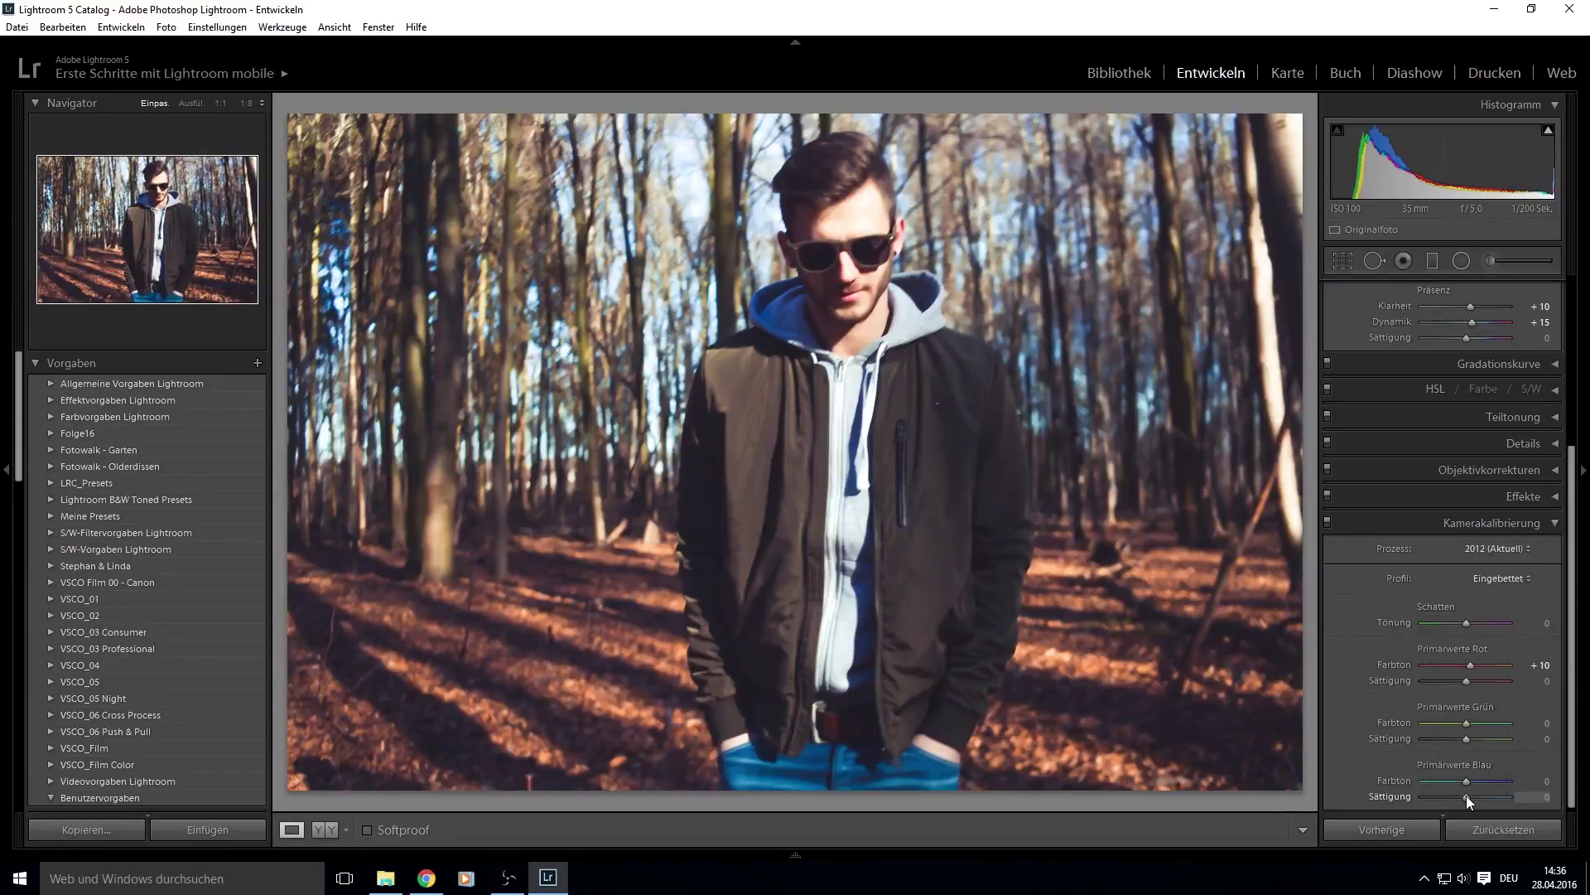
pyautogui.click(1556, 522)
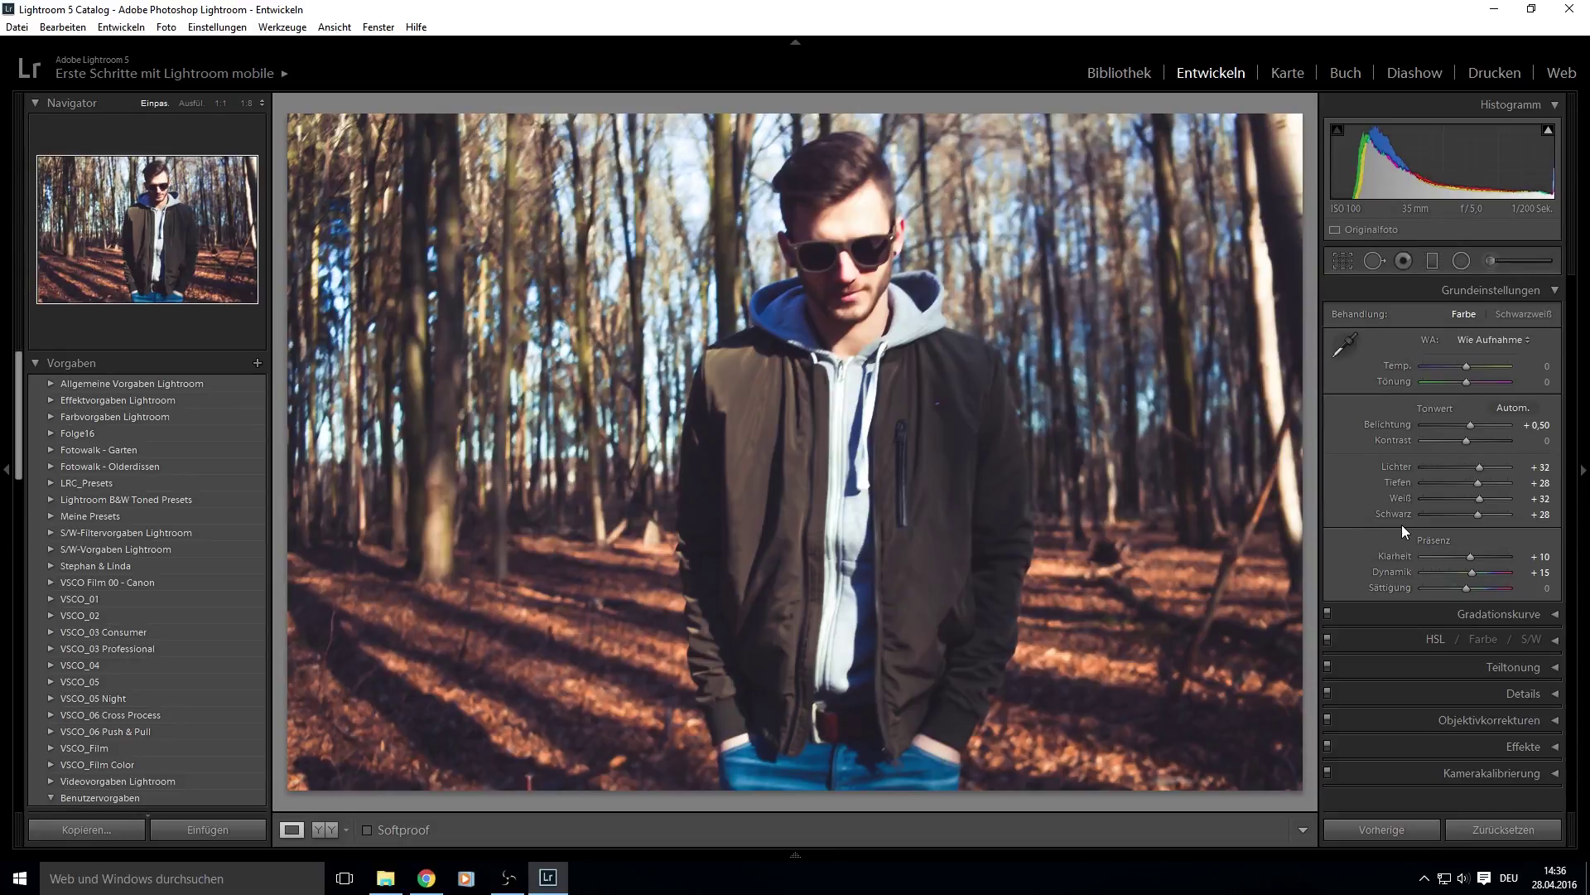
# Step: Switch white balance to Custom with temperature unchanged, then show the Before/After side-by-side view
pyautogui.click(1466, 365)
pyautogui.press('Up')
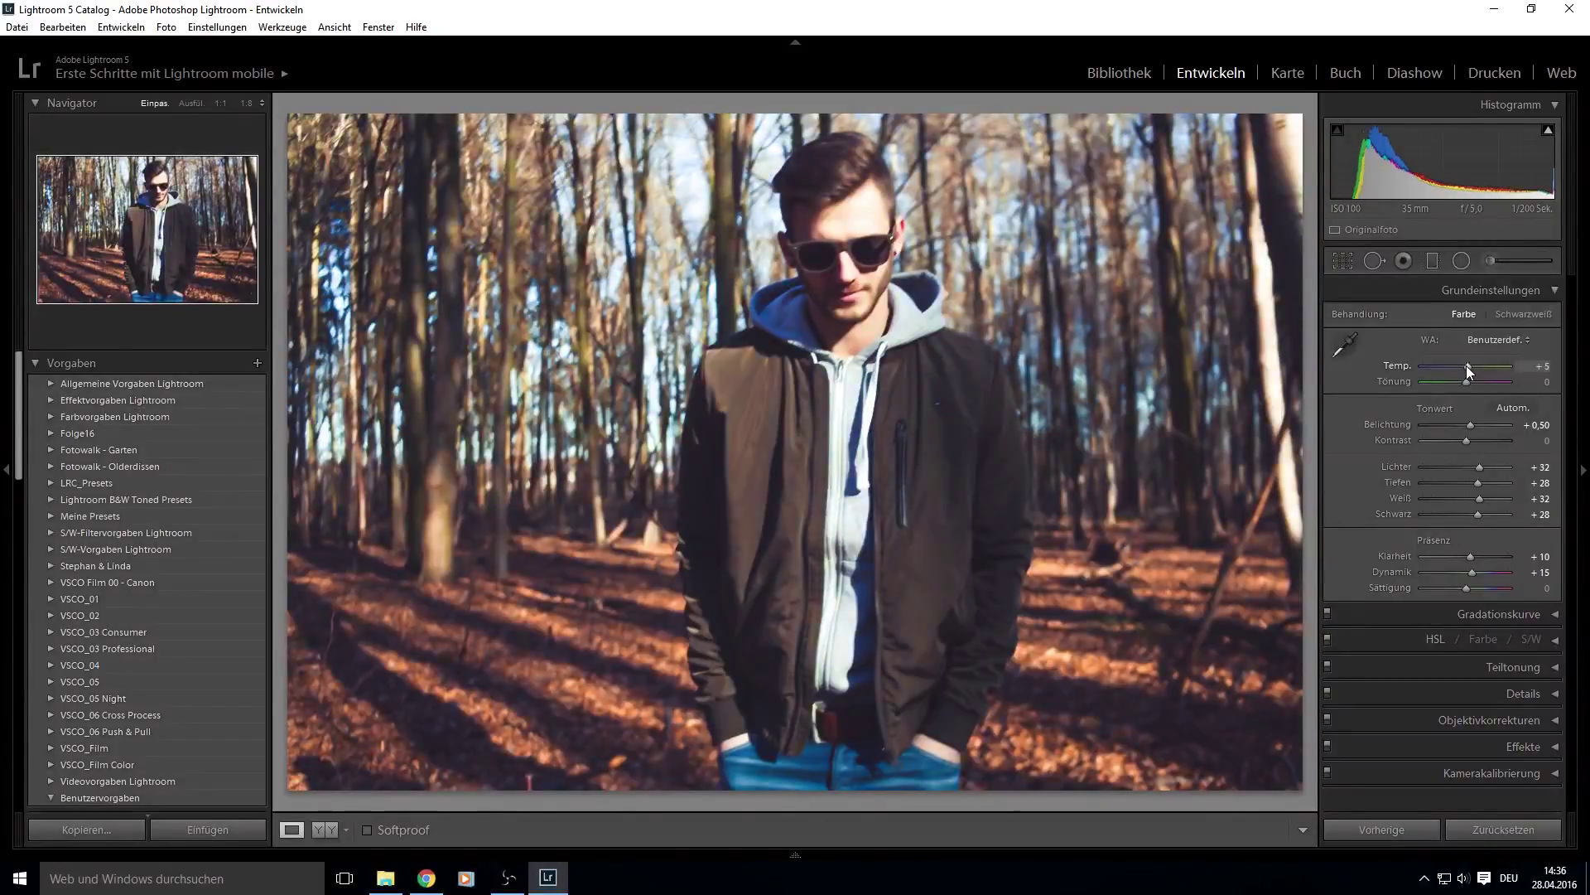
pyautogui.press('Down')
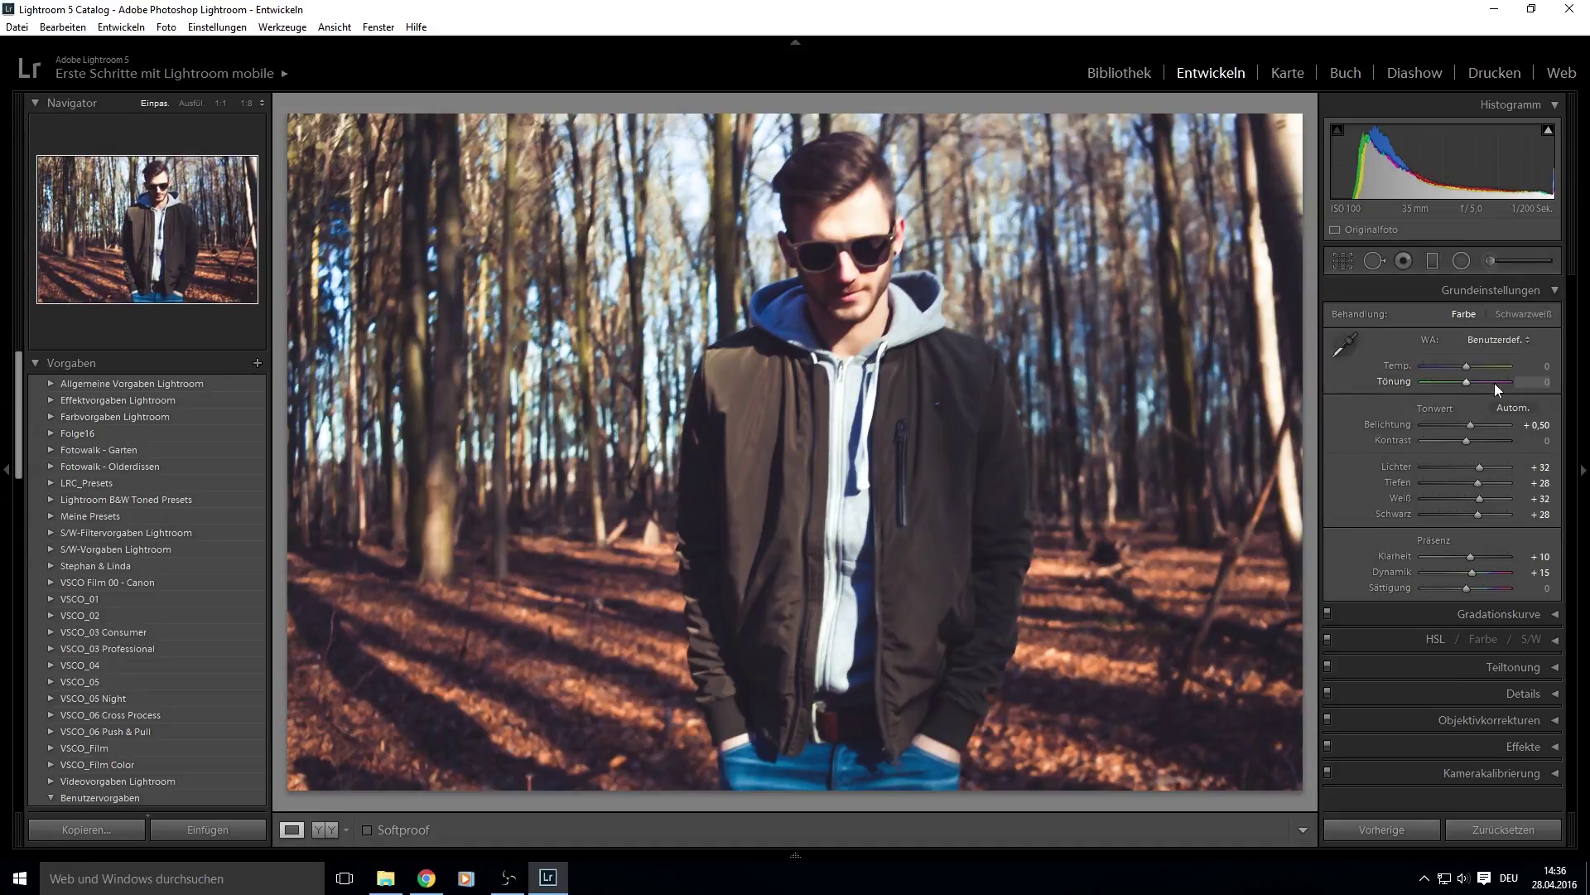
pyautogui.click(325, 832)
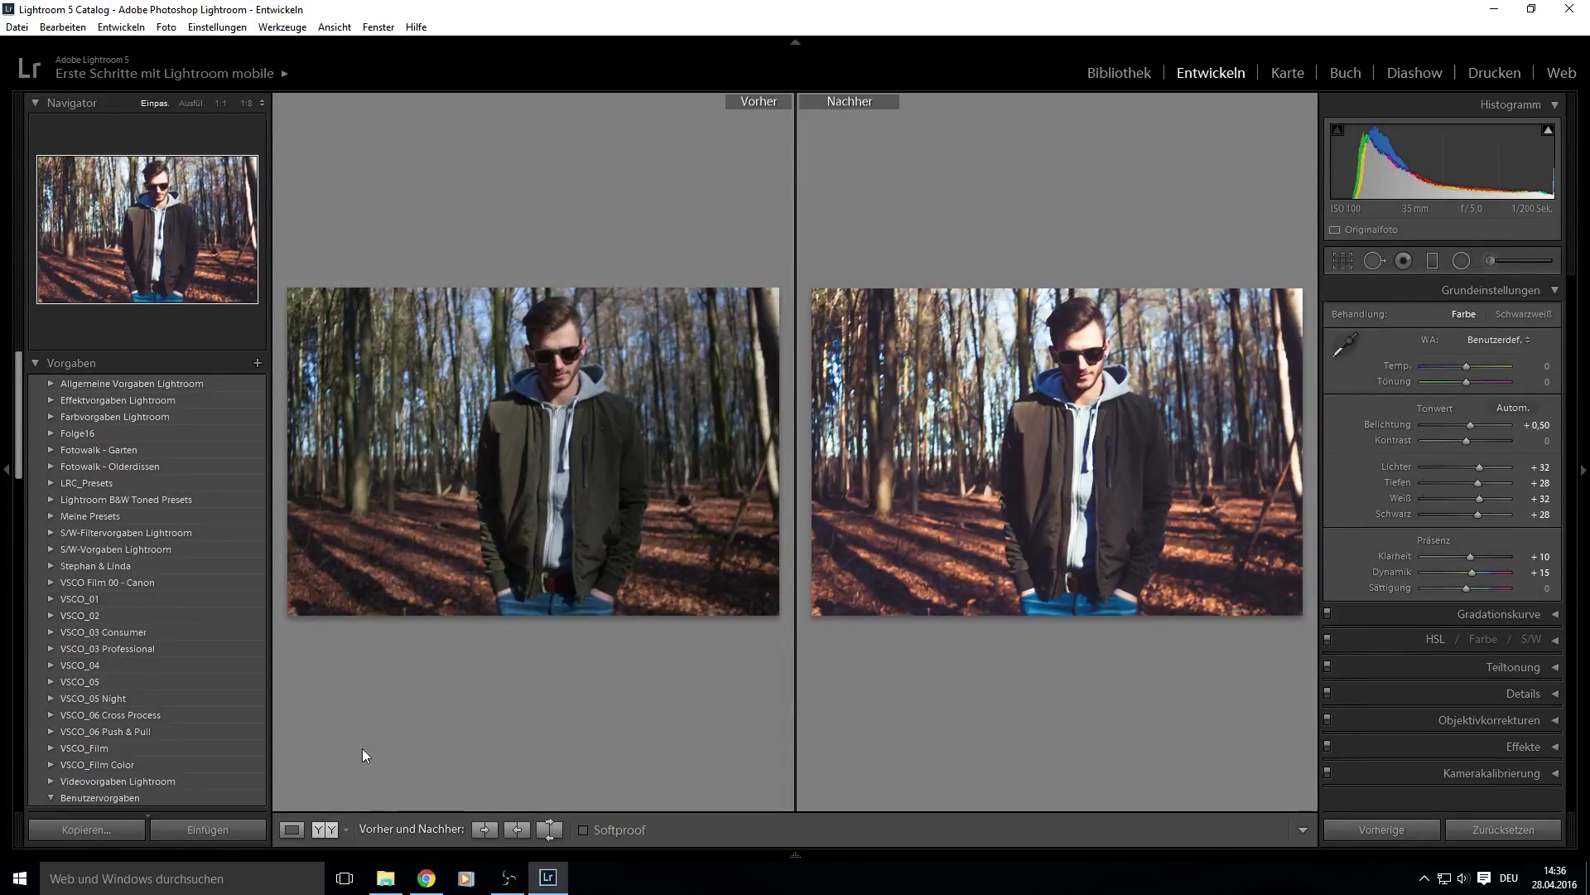
# Step: Return to Loupe view and reset the photo to its original settings
pyautogui.click(291, 830)
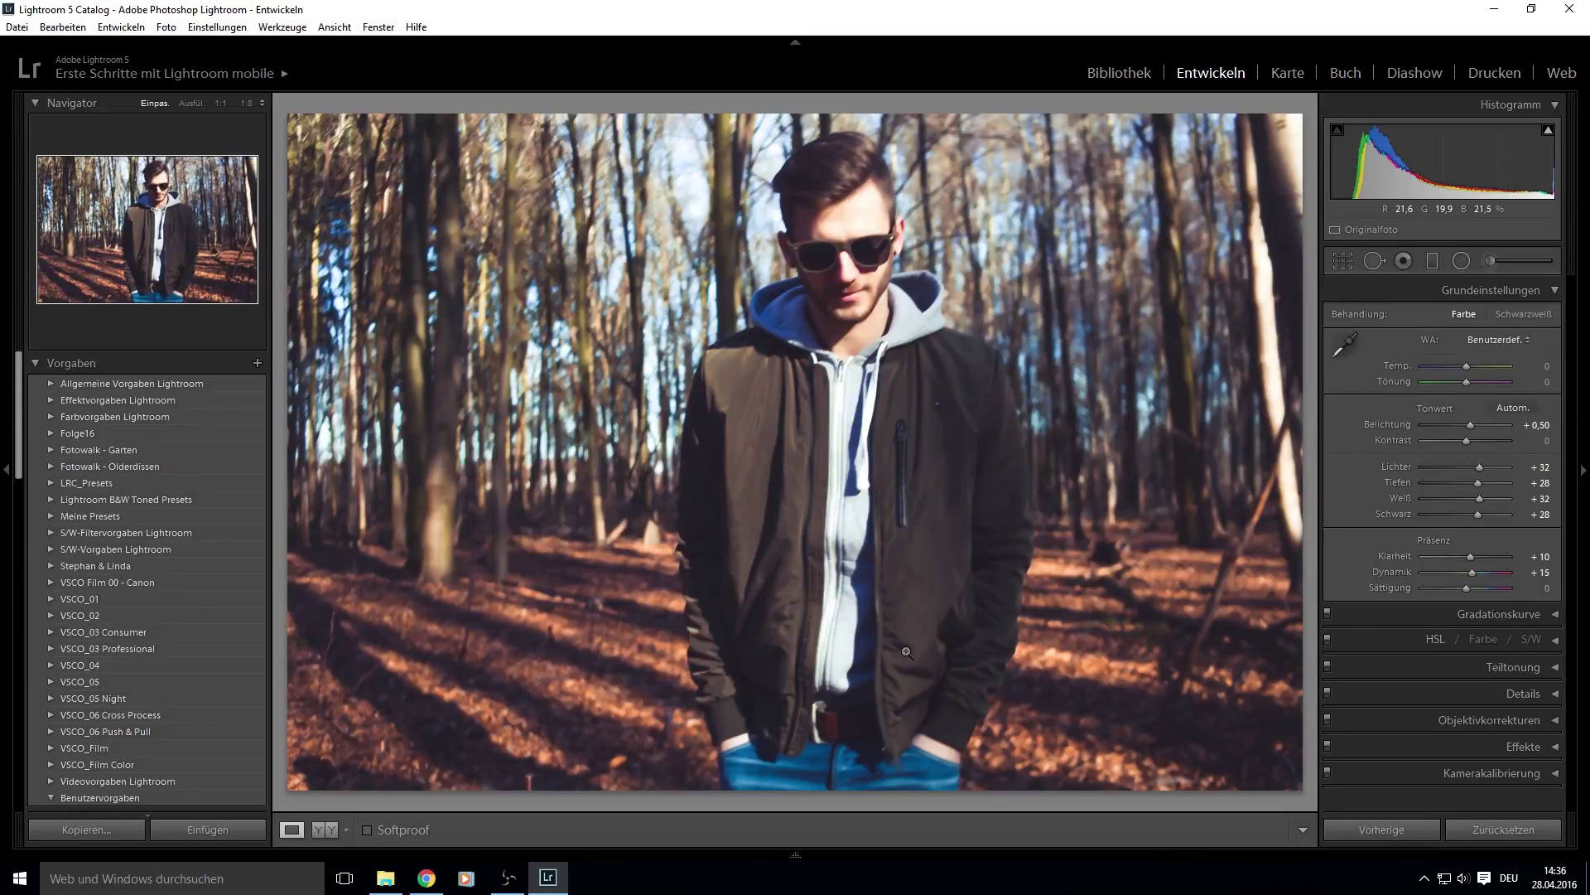
pyautogui.click(1487, 827)
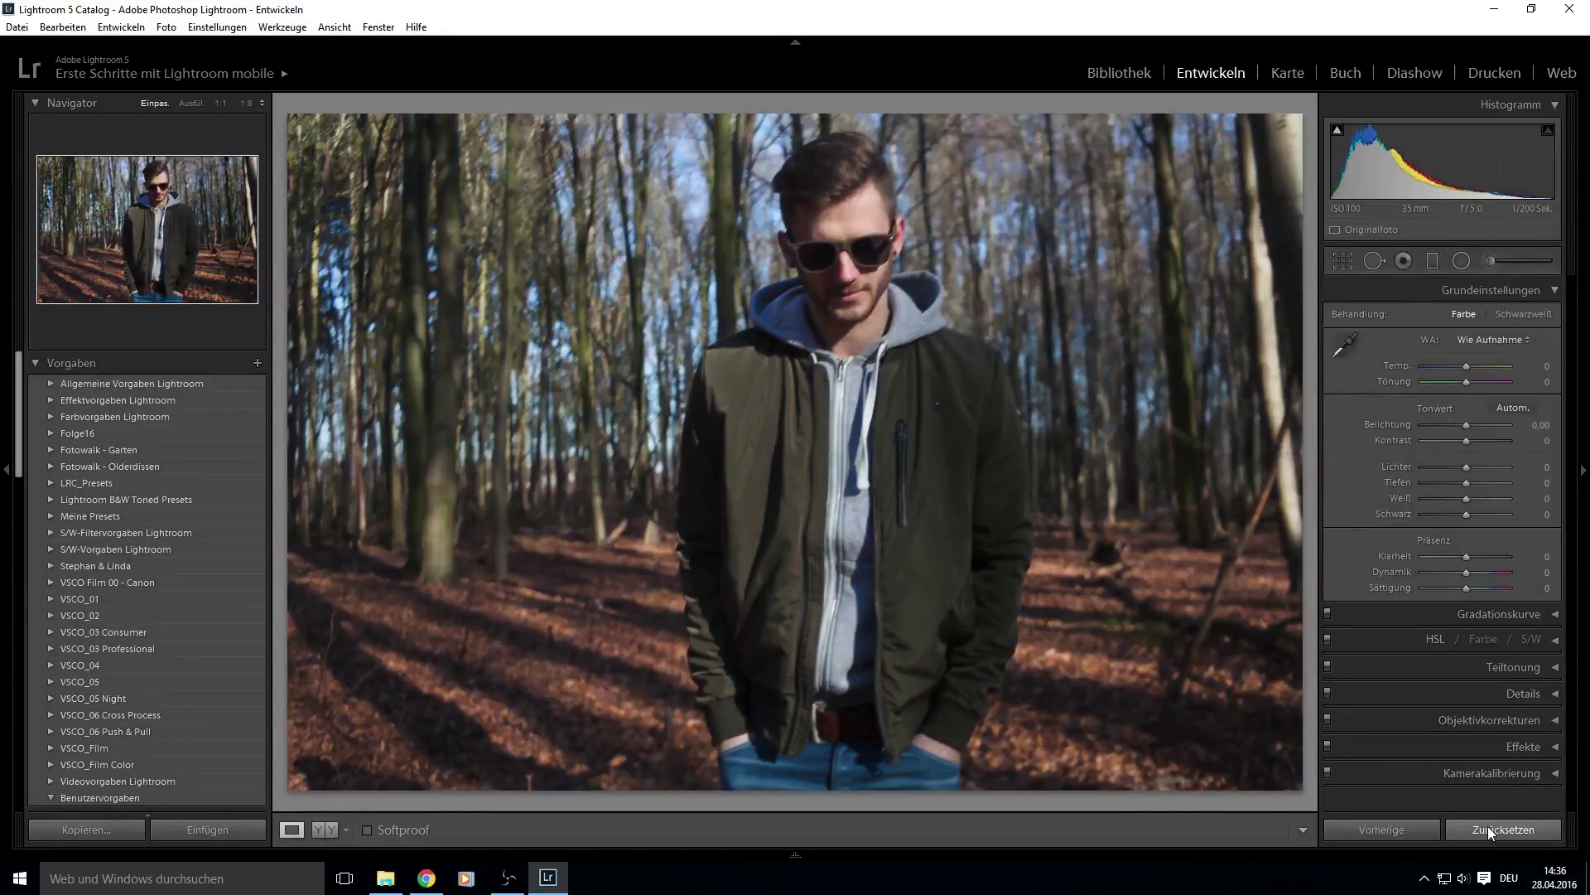